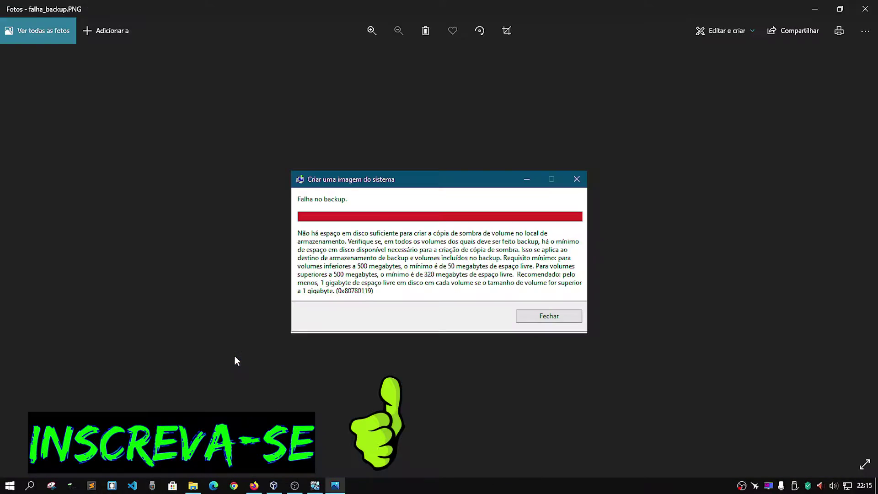
# Step: Enlarge the backup failure screenshot to read its error message, and close the image
pyautogui.hotkey('ctrl', '+')
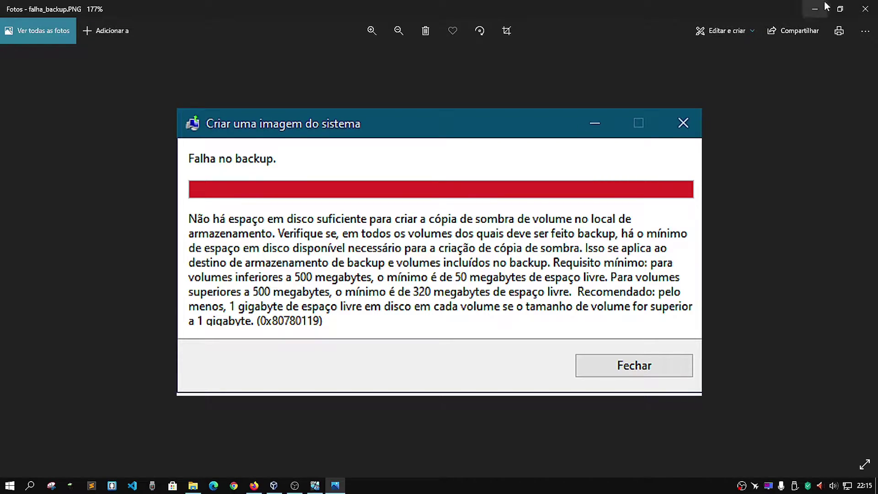
pyautogui.click(864, 9)
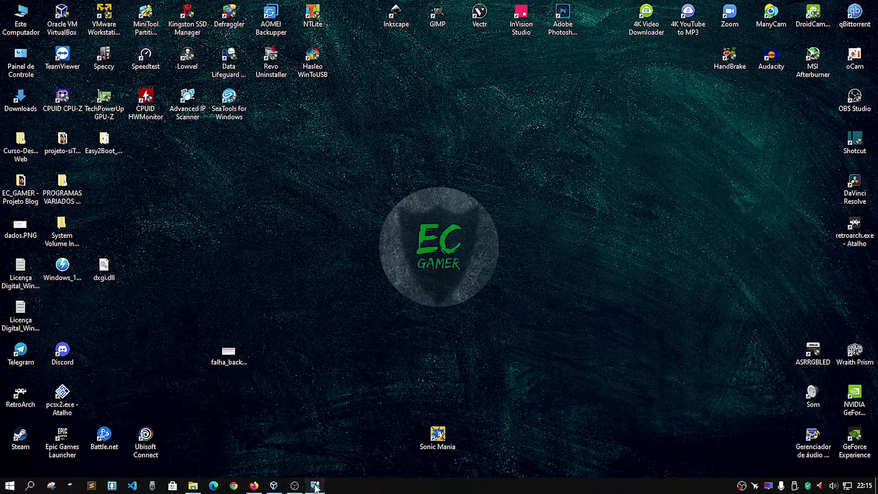
# Step: Switch to the running Windows 11 Professional x64 virtual machine in VirtualBox and show it in full screen
pyautogui.click(315, 485)
pyautogui.moveTo(247, 124); pyautogui.dragTo(540, 340)
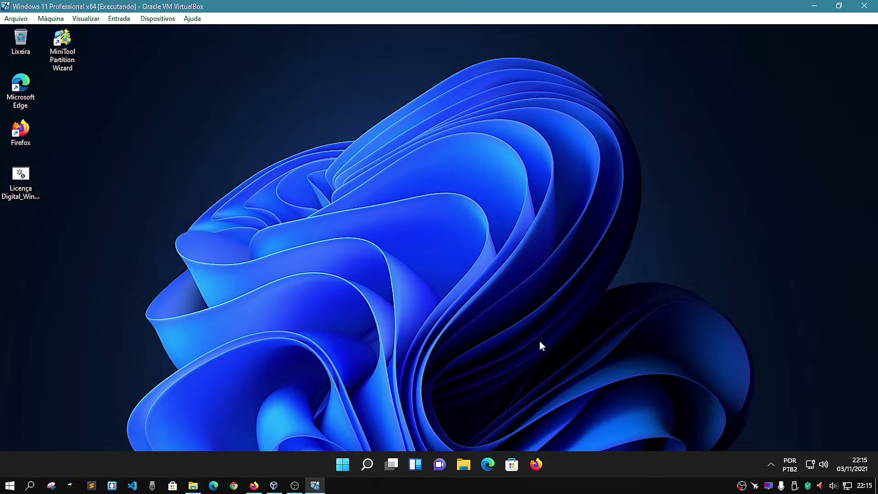
pyautogui.hotkey('ctrl', 'f')
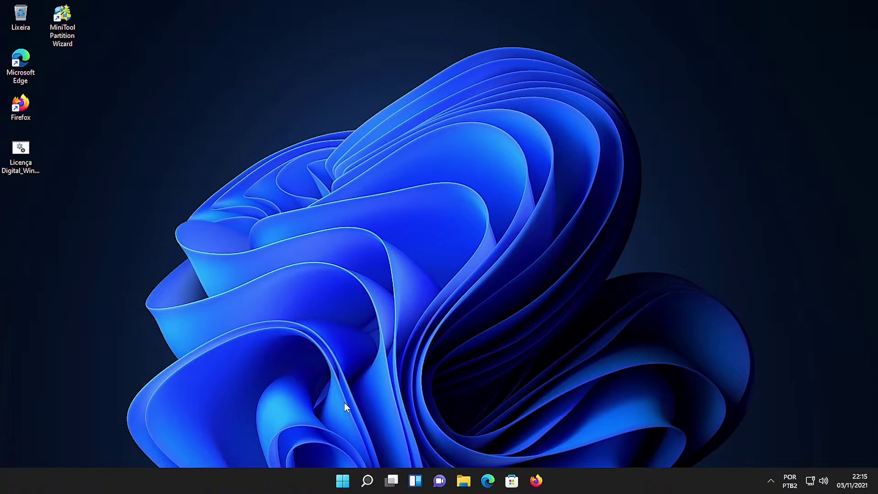
# Step: Open Backup e Restauração (Windows 7) under Sistema e Segurança in the Painel de Controle
pyautogui.click(366, 478)
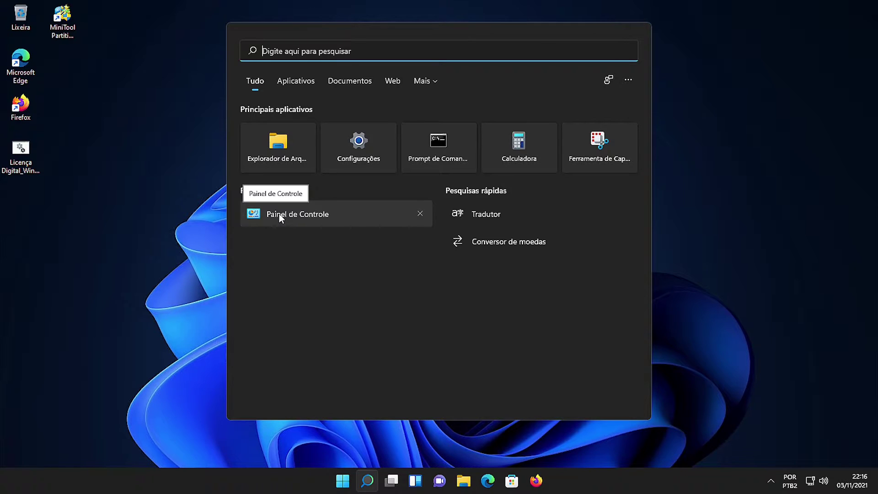
pyautogui.click(278, 214)
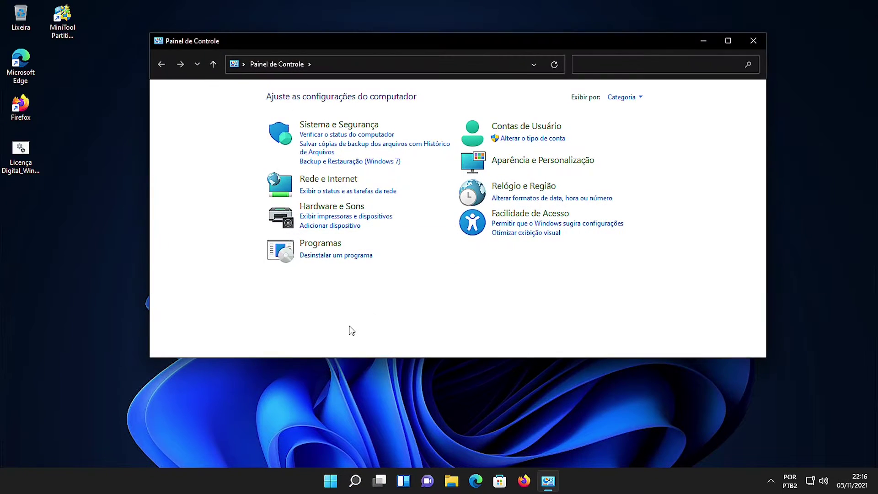
pyautogui.click(320, 127)
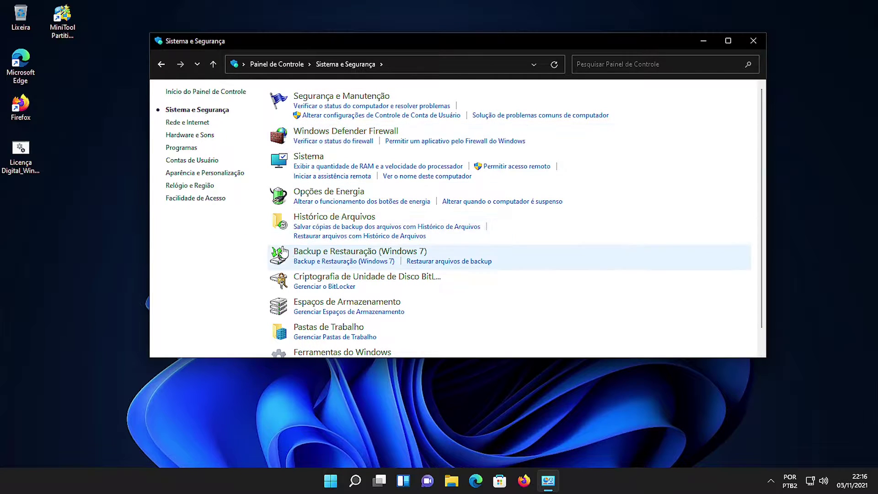
pyautogui.click(323, 255)
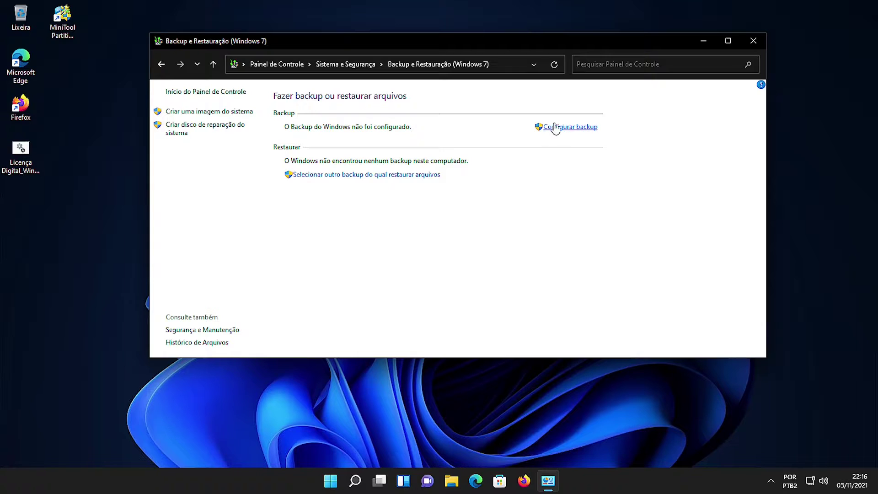
# Step: Examine the capacity and free space of Disco Local (C:) and HD-Backup (E:) in Este Computador
pyautogui.click(703, 40)
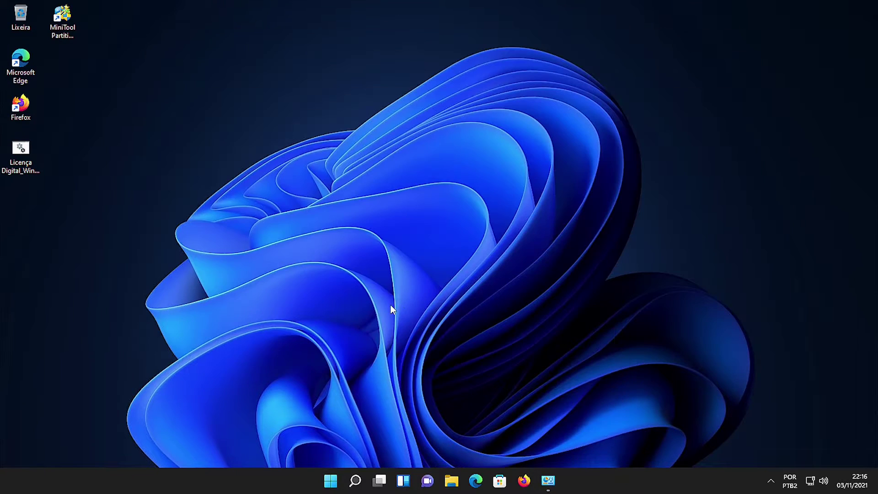
pyautogui.click(451, 480)
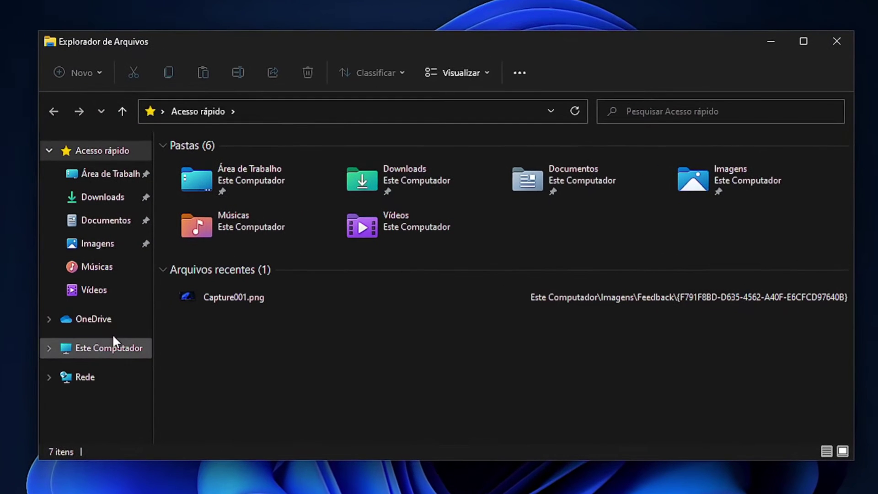
pyautogui.click(112, 348)
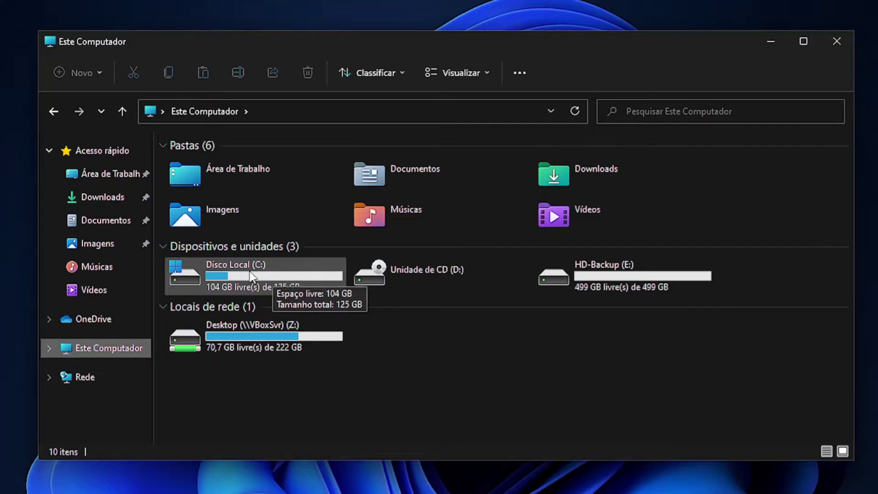
pyautogui.click(261, 282)
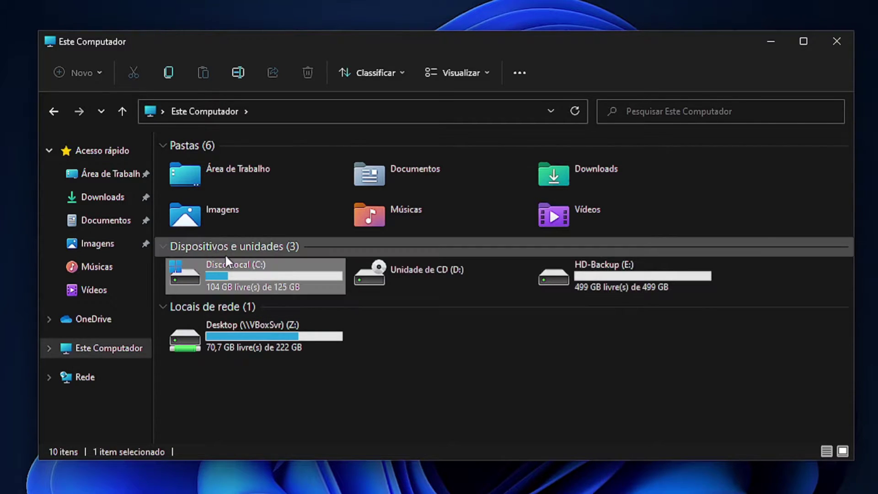
pyautogui.click(574, 280)
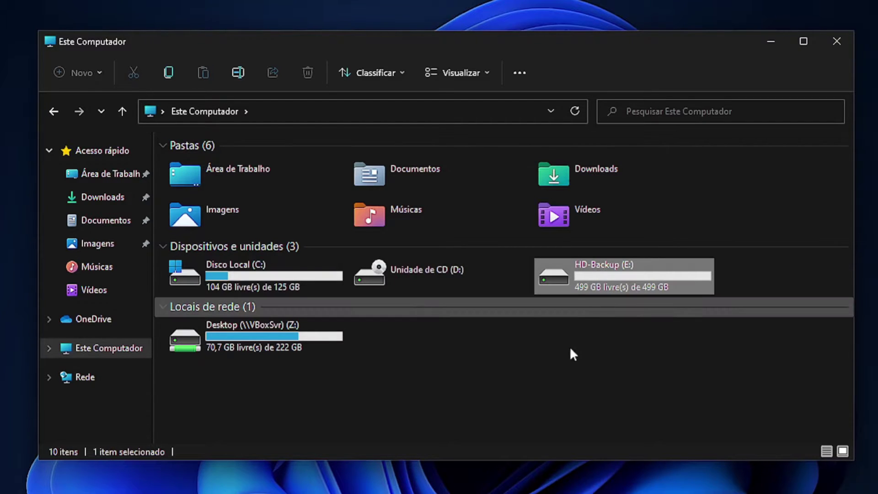
pyautogui.moveTo(592, 280)
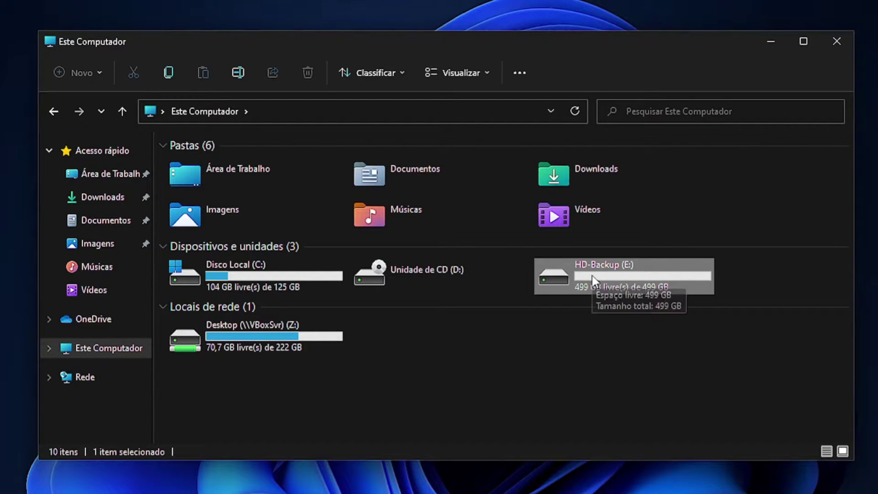
pyautogui.click(590, 325)
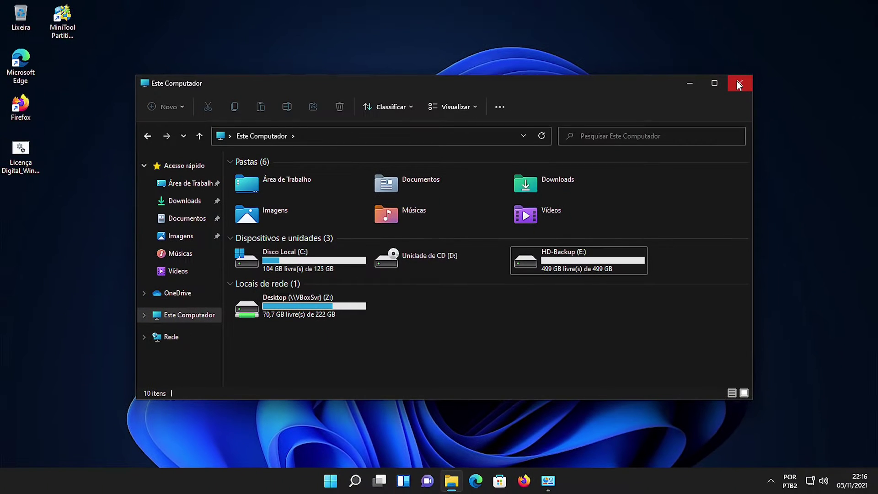
pyautogui.click(739, 85)
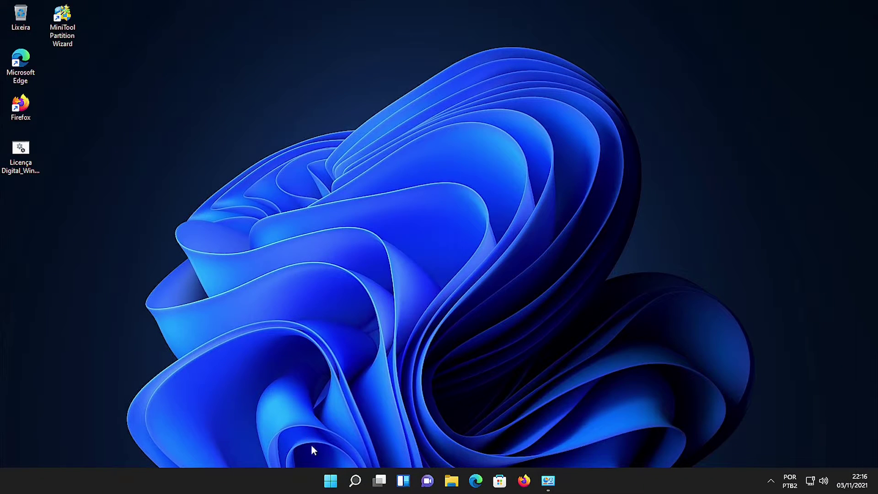
pyautogui.click(451, 480)
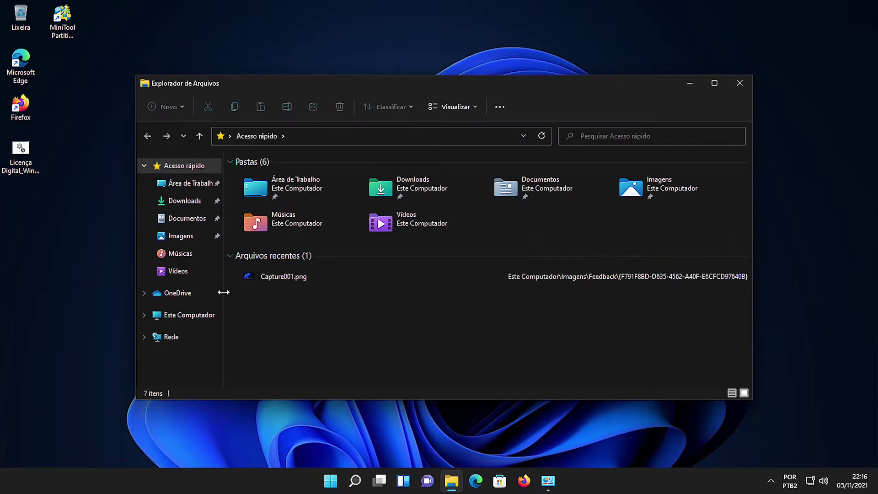
pyautogui.click(192, 317)
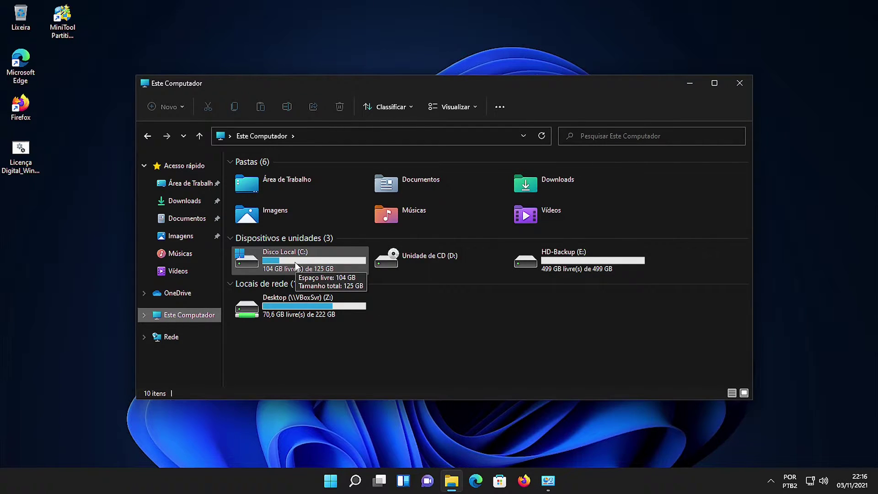
pyautogui.click(739, 82)
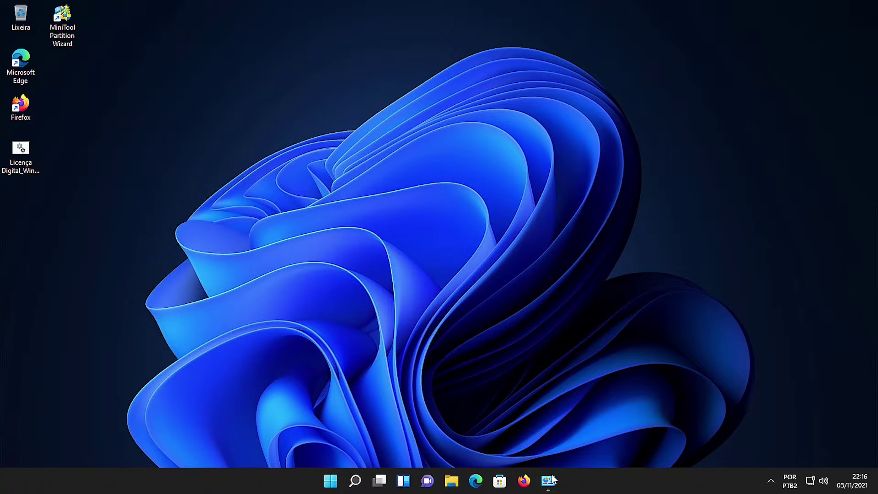
# Step: Try to create a system image of the system partitions on HD-Backup (E:), and close Backup e Restauração
pyautogui.click(549, 479)
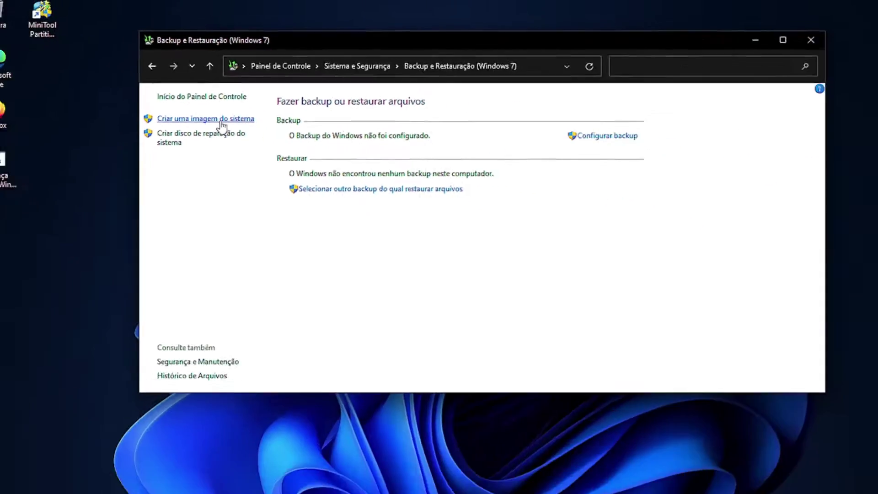
pyautogui.click(197, 201)
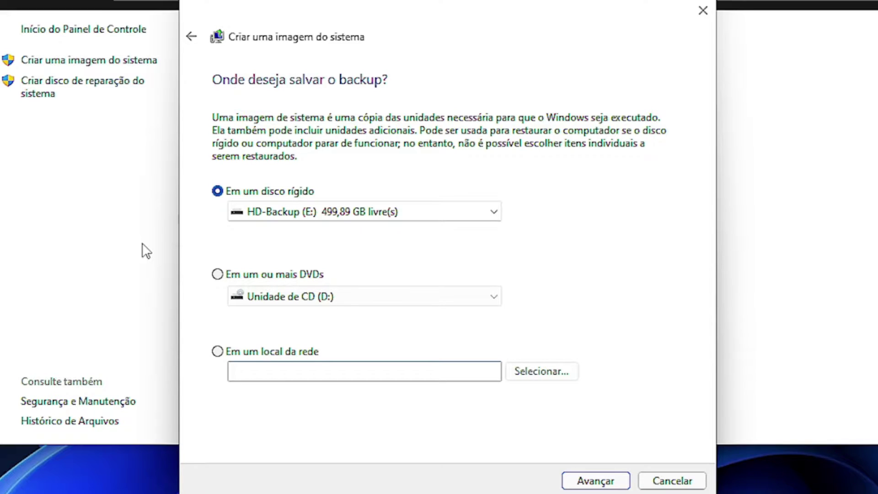
pyautogui.click(266, 222)
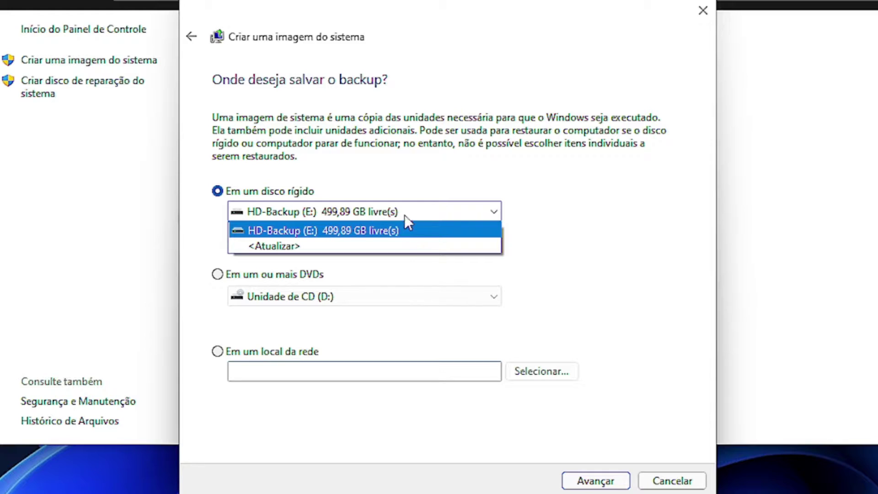
pyautogui.click(588, 479)
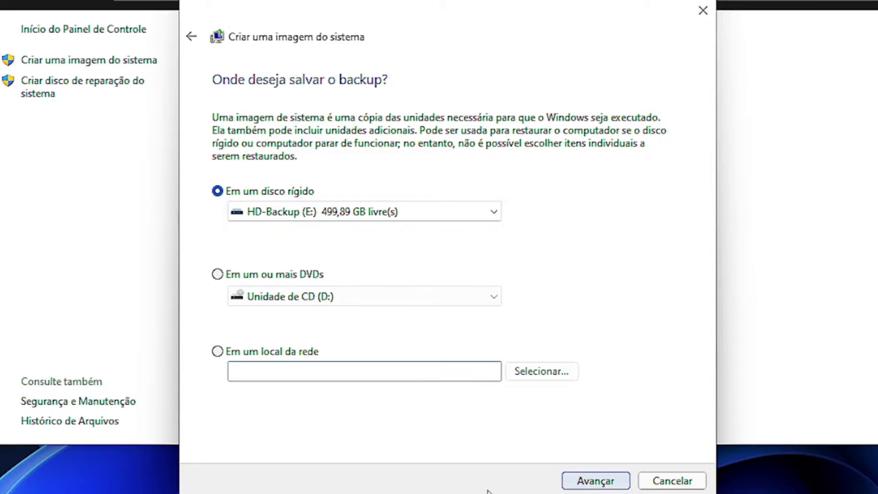
pyautogui.click(600, 480)
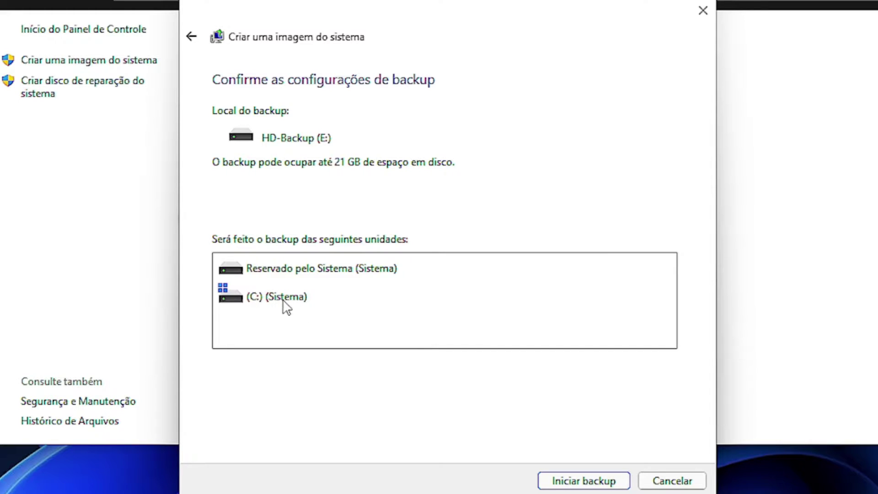
pyautogui.click(568, 486)
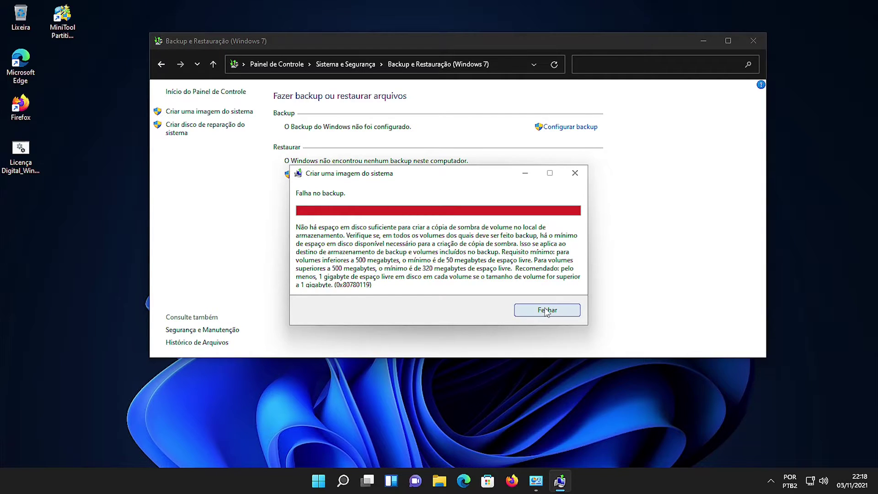
pyautogui.click(546, 311)
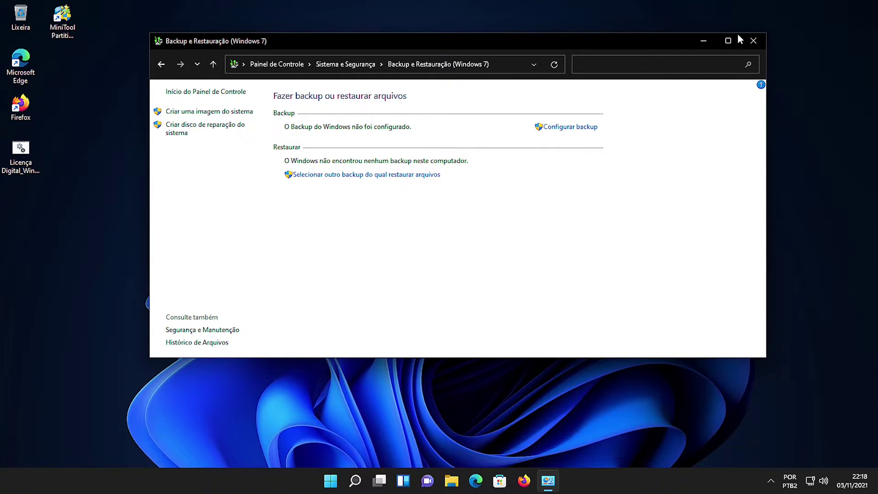
pyautogui.click(753, 41)
# Step: Recheck the free space of the C: and HD-Backup (E:) drives in Este Computador
pyautogui.click(463, 480)
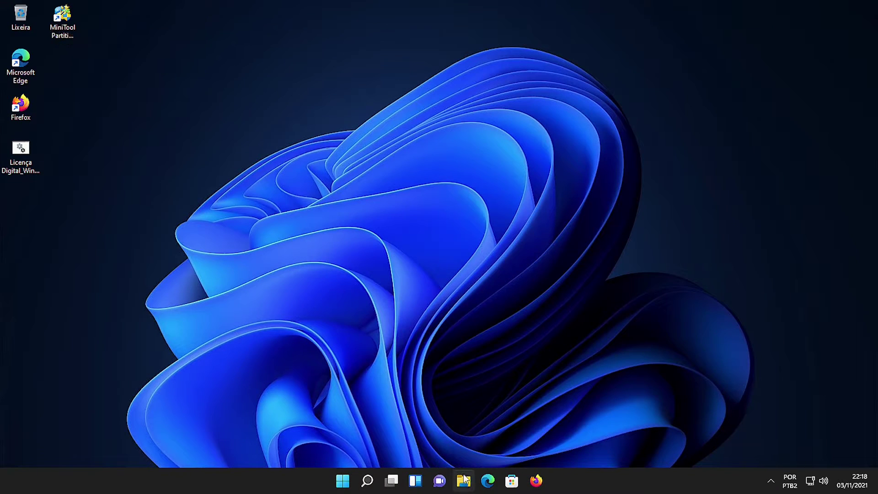
pyautogui.click(204, 312)
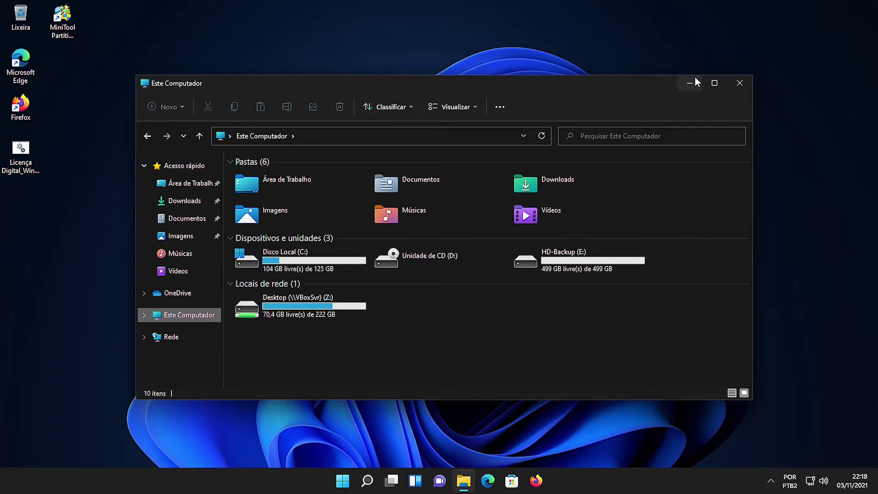
pyautogui.click(739, 83)
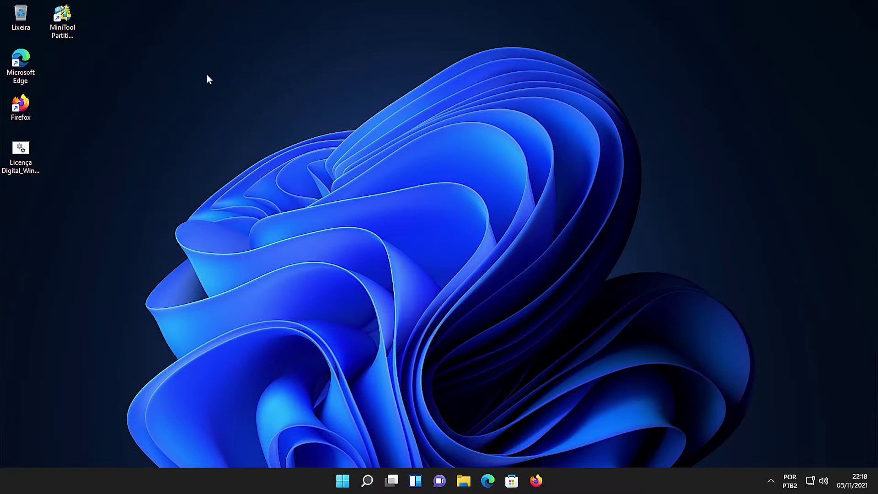
# Step: Launch MiniTool Partition Wizard, dismiss its advertisement, maximize the window, and enlarge the disk map area
pyautogui.click(64, 17)
pyautogui.doubleClick(63, 18)
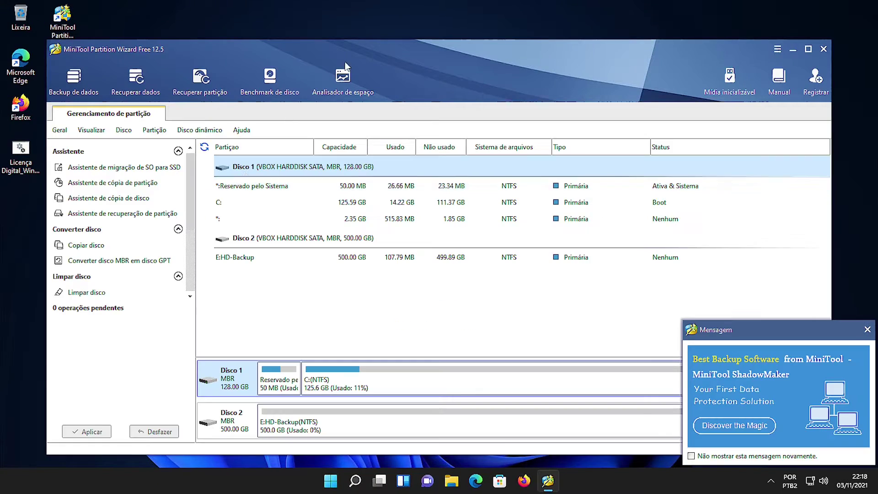
pyautogui.click(865, 330)
pyautogui.doubleClick(437, 45)
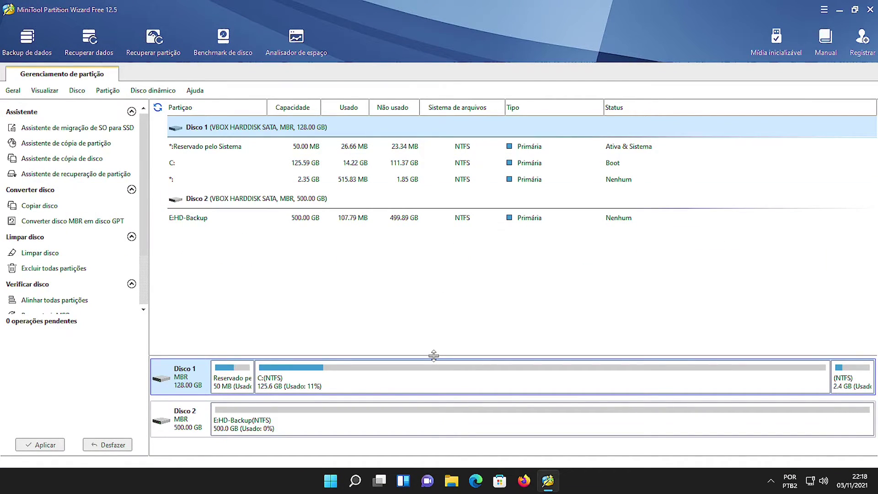
pyautogui.moveTo(434, 355); pyautogui.dragTo(411, 77)
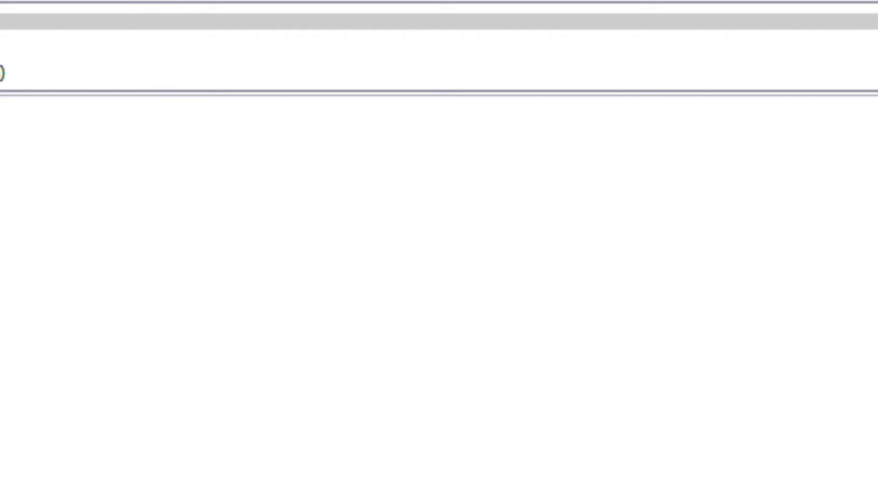
# Step: Shrink the C: partition from its start with Mover/Redimensionar, leaving unallocated space between it and Reservado pelo Sistema
pyautogui.rightClick(103, 3)
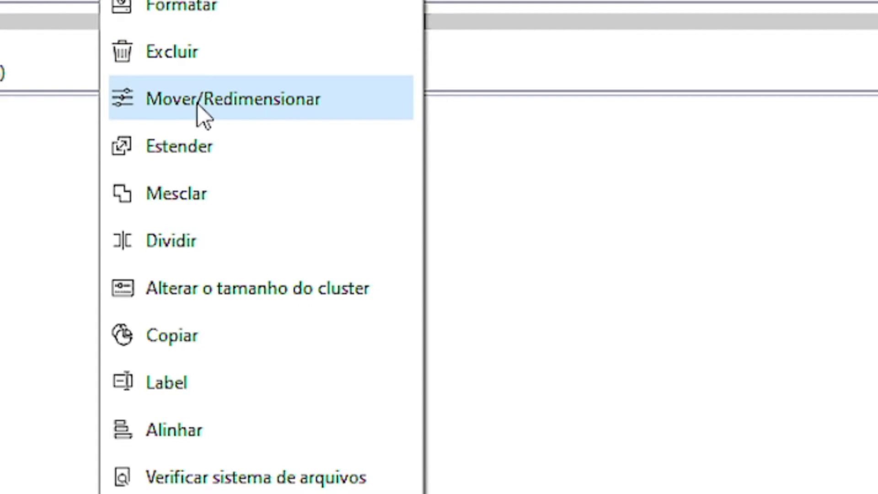
pyautogui.click(170, 102)
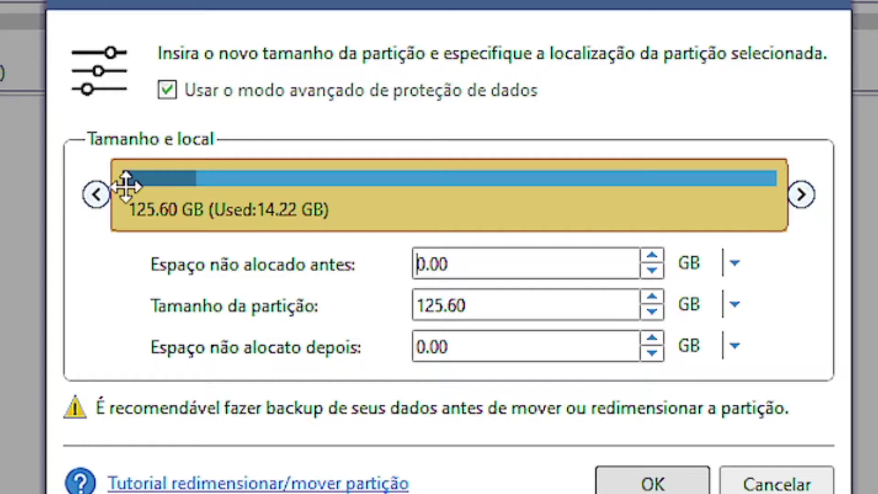
pyautogui.moveTo(97, 197); pyautogui.dragTo(142, 193)
pyautogui.click(631, 455)
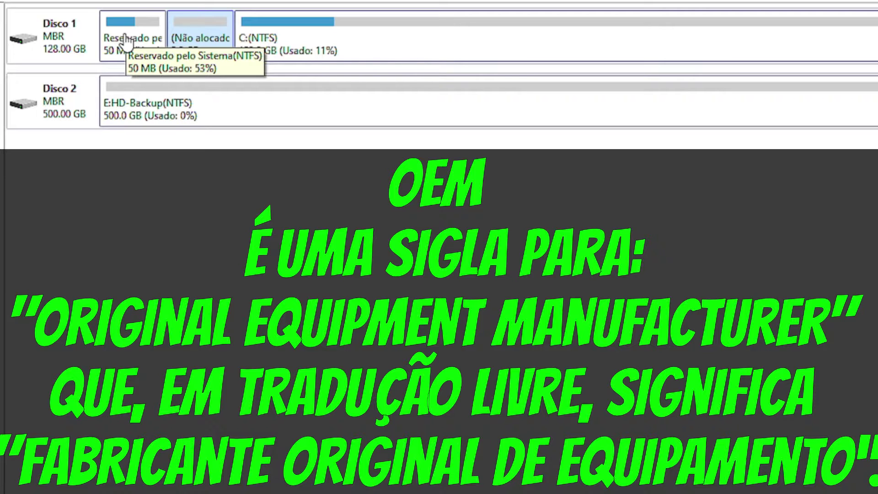
# Step: Enlarge the Reservado pelo Sistema partition to about 501 MB with Mover/Redimensionar, using the adjacent unallocated space
pyautogui.click(129, 38)
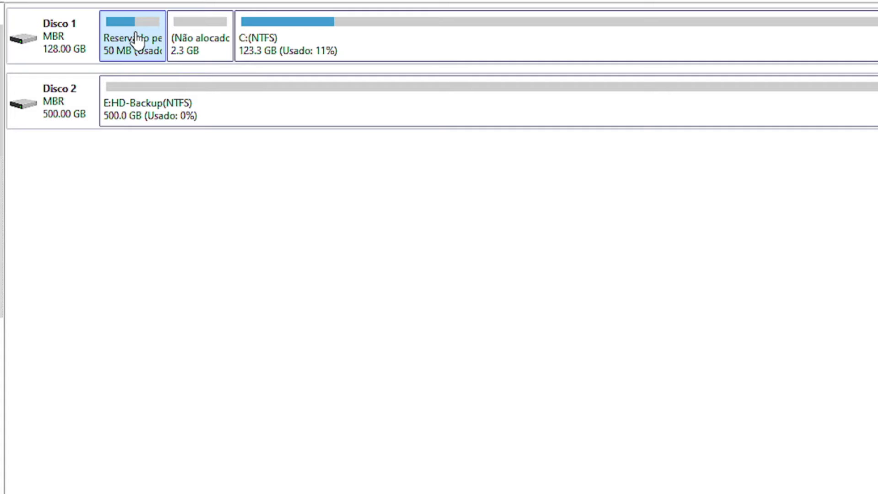
pyautogui.rightClick(138, 41)
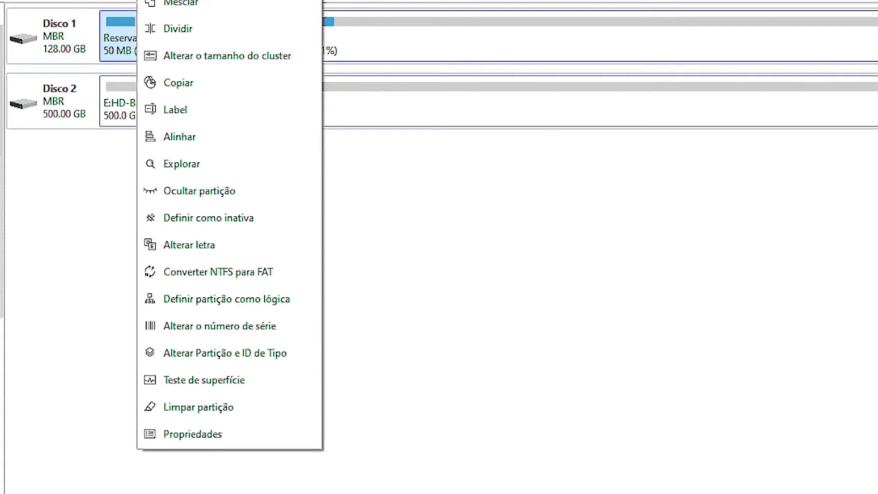
pyautogui.click(192, 0)
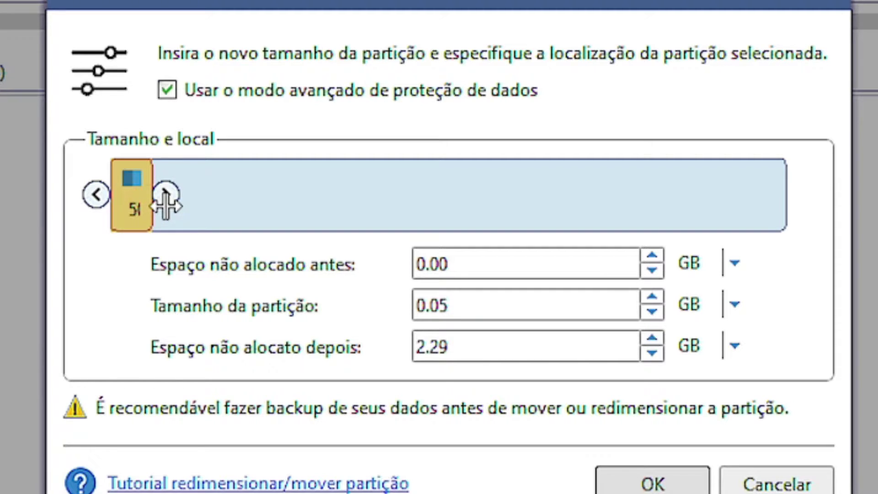
pyautogui.moveTo(165, 206); pyautogui.dragTo(289, 214)
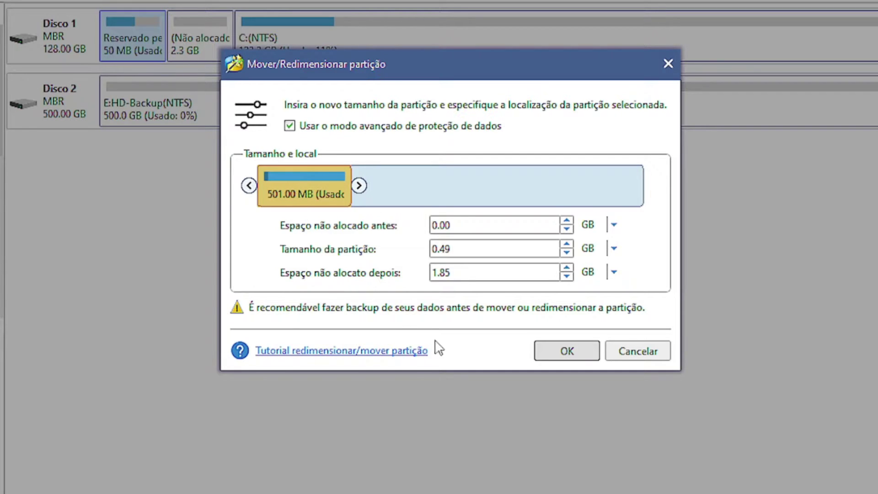
pyautogui.click(566, 350)
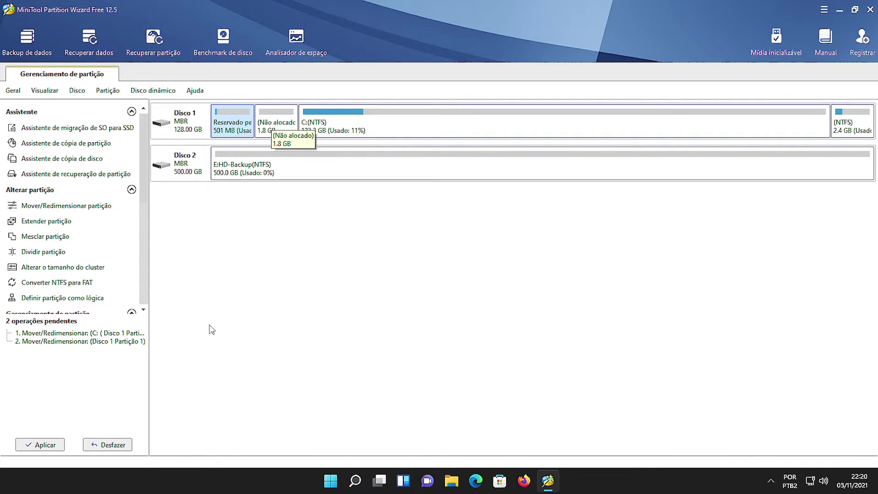
# Step: Apply the pending resize operations and restart the PC to complete them
pyautogui.click(46, 444)
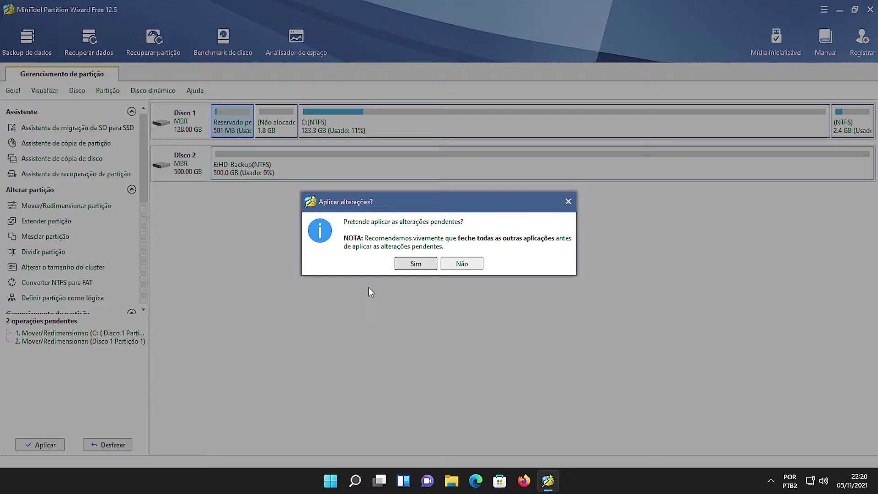
pyautogui.click(395, 267)
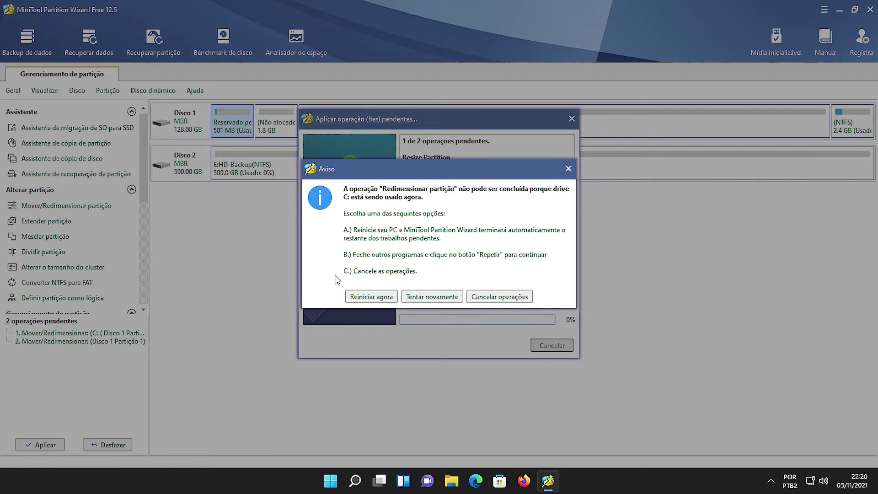
pyautogui.click(371, 296)
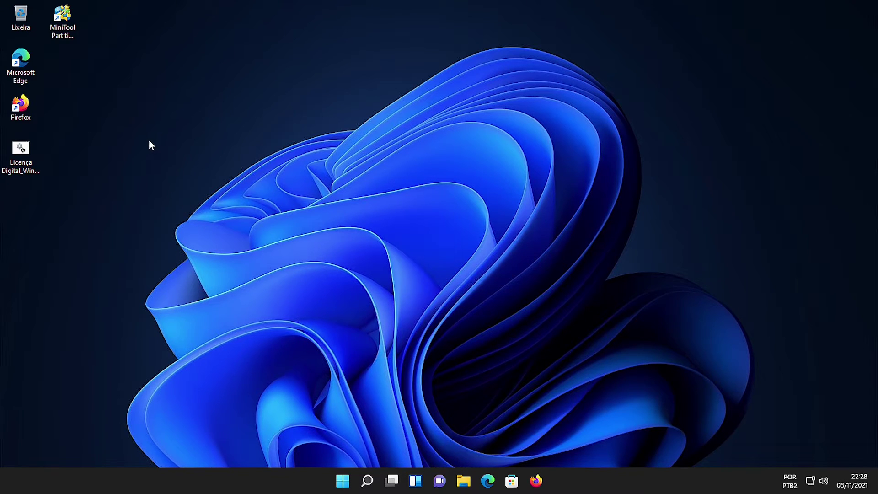
# Step: Review the backup error in falha_backup.PNG on the host desktop, and return to the full-screen Windows 11 virtual machine
pyautogui.doubleClick(62, 27)
pyautogui.hotkey('ctrl', 'f')
pyautogui.click(802, 6)
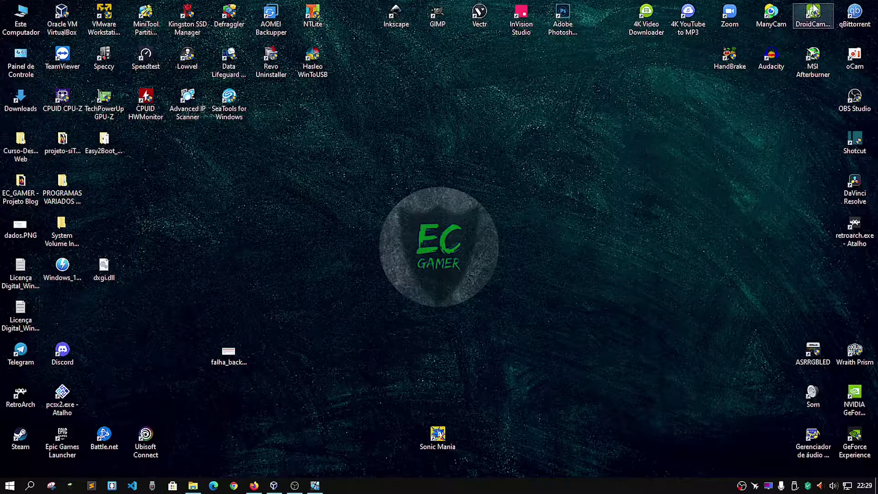
pyautogui.doubleClick(227, 354)
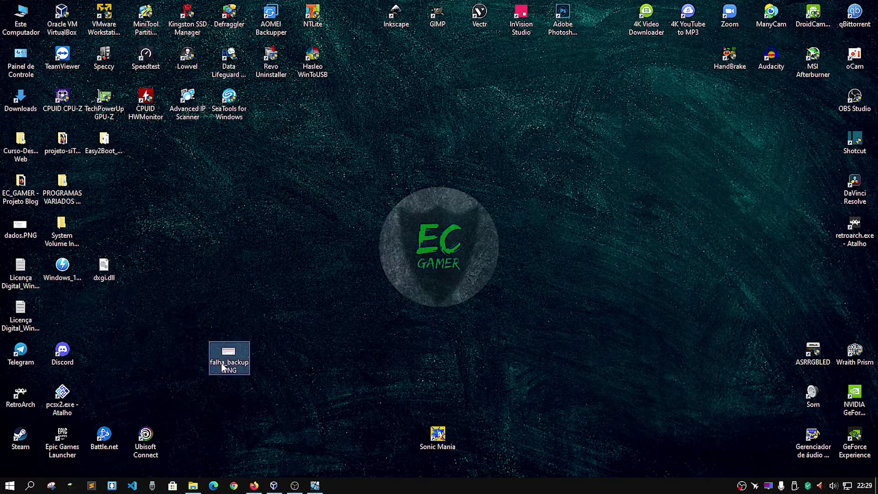
pyautogui.scroll(2, 370, 311)
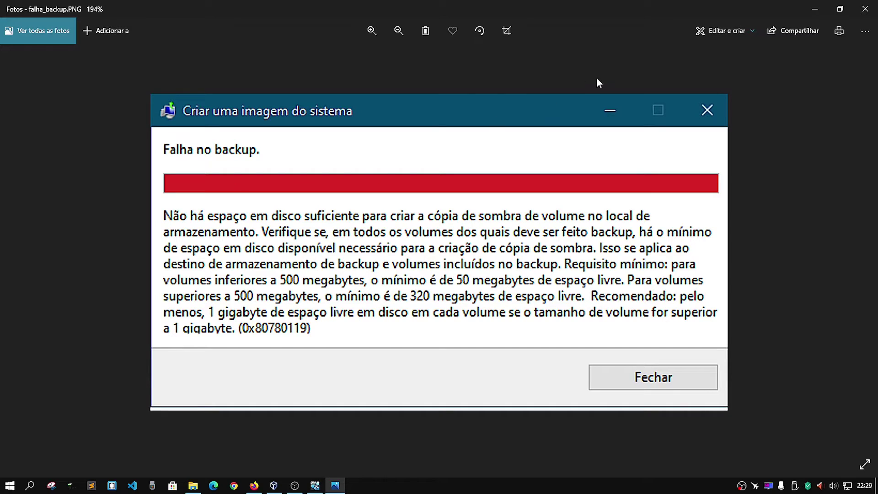
pyautogui.click(861, 11)
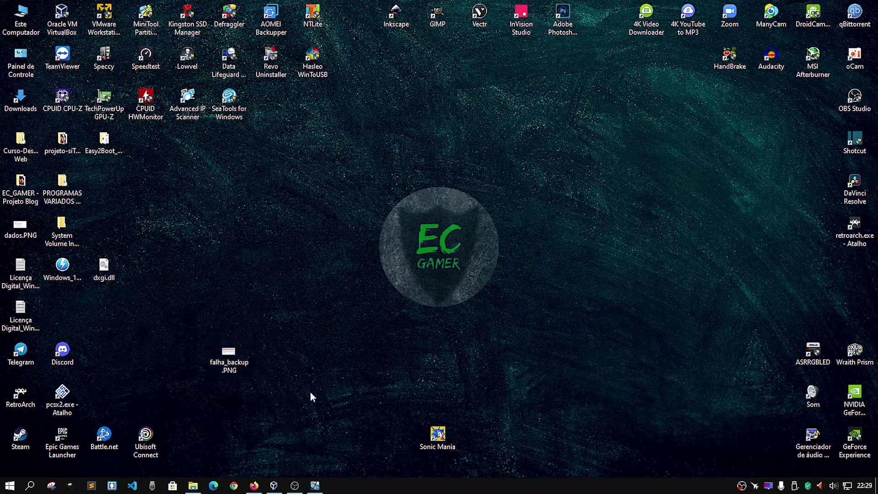
pyautogui.click(315, 485)
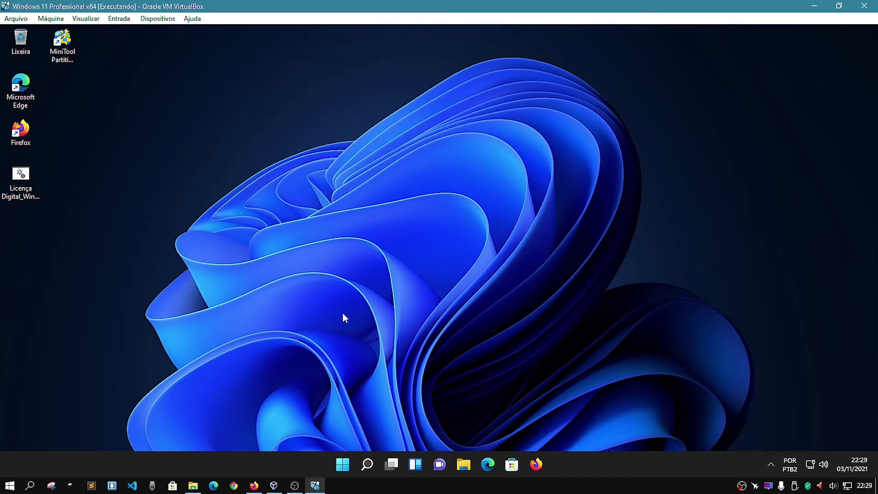
pyautogui.hotkey('ctrl', 'f')
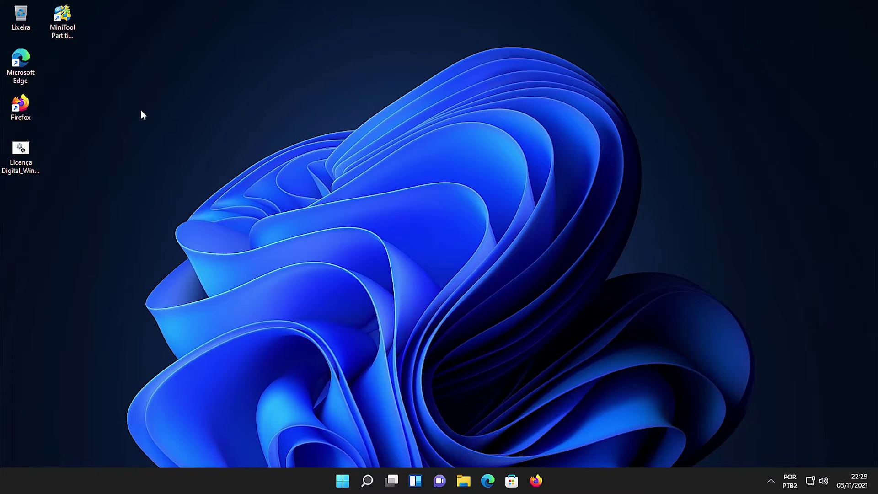
# Step: Launch MiniTool Partition Wizard, dismiss its advertisement, enlarge the disk map area, and maximize the window
pyautogui.doubleClick(60, 21)
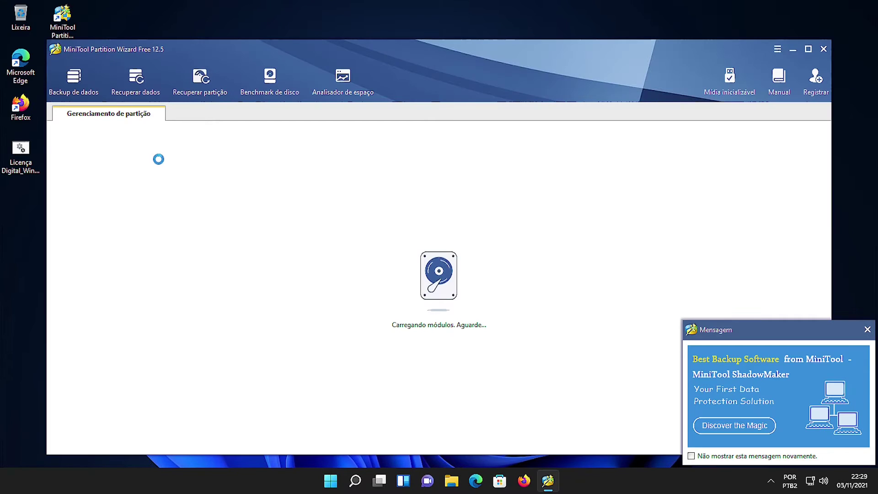
pyautogui.click(867, 329)
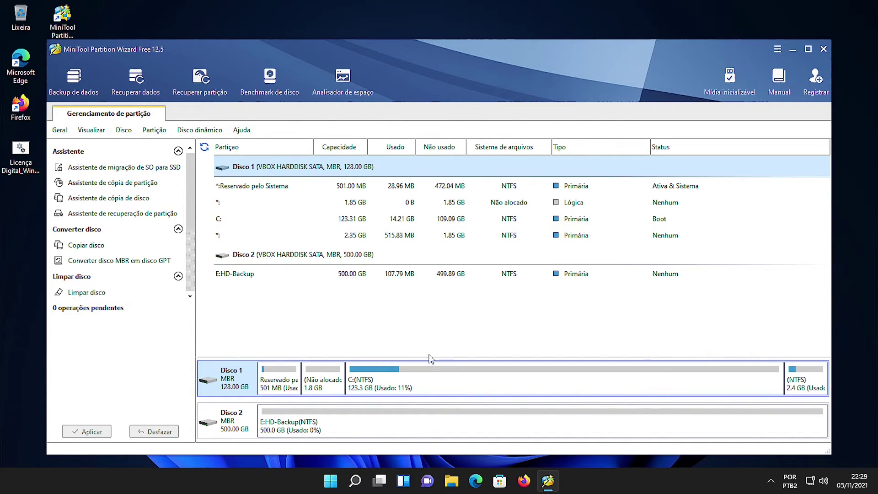
pyautogui.moveTo(426, 355); pyautogui.dragTo(418, 138)
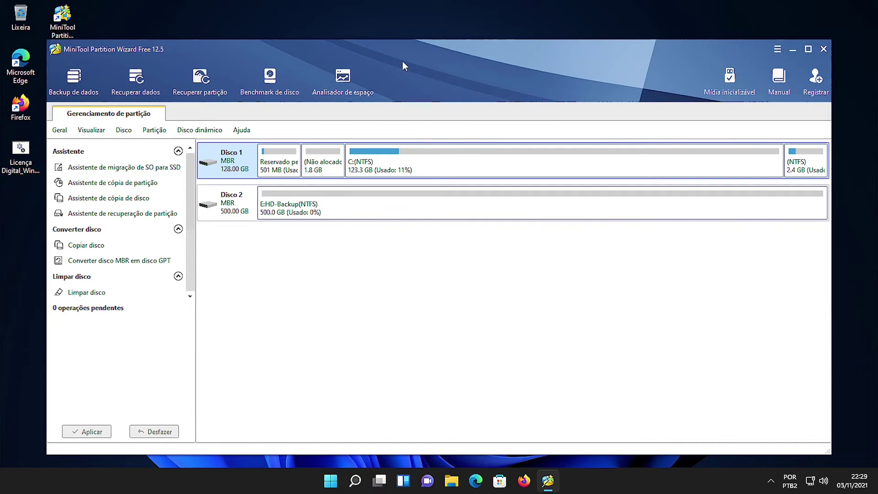
pyautogui.doubleClick(403, 46)
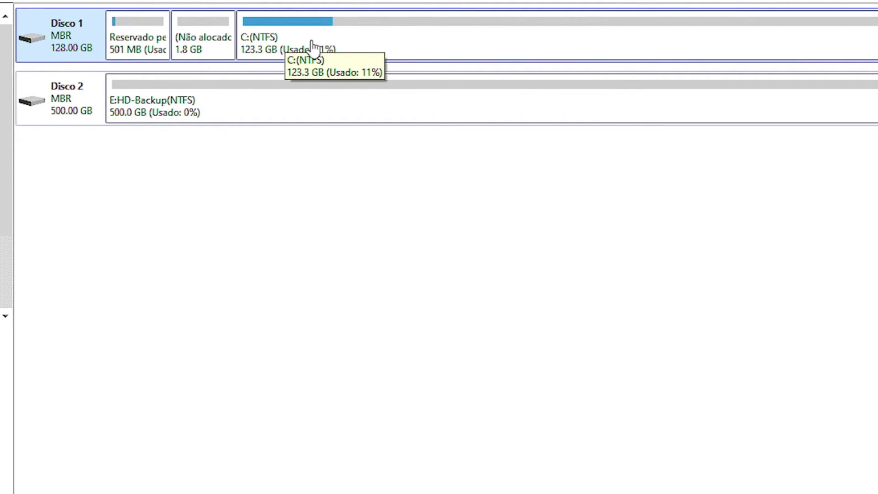
# Step: Examine the resized partition layout of Disco 1, including the unallocated space, and exit MiniTool Partition Wizard
pyautogui.click(208, 43)
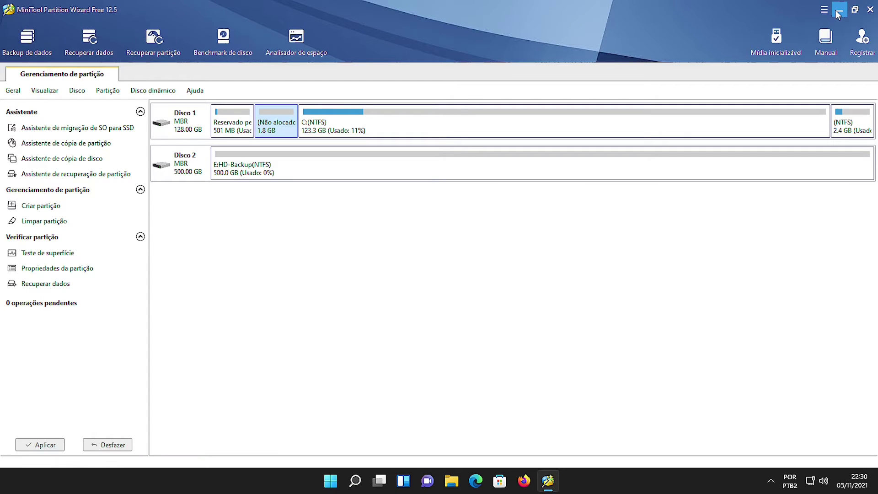
pyautogui.click(838, 10)
pyautogui.moveTo(242, 122); pyautogui.dragTo(476, 278)
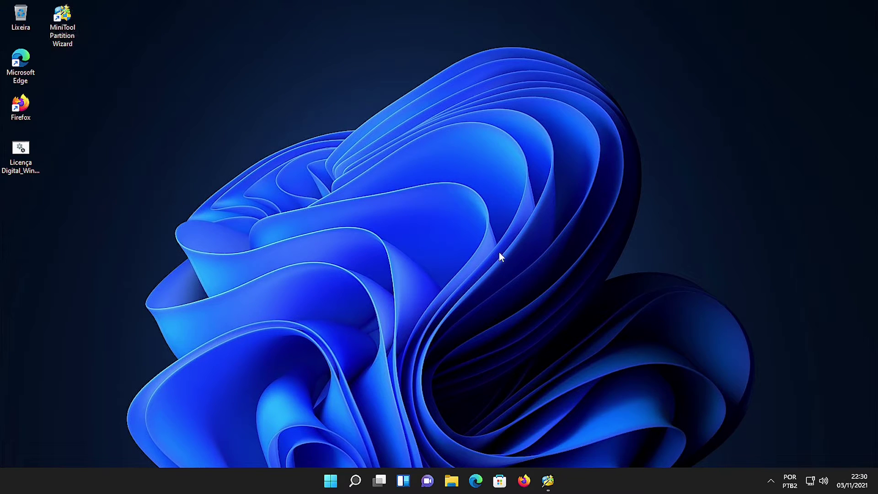
pyautogui.click(548, 480)
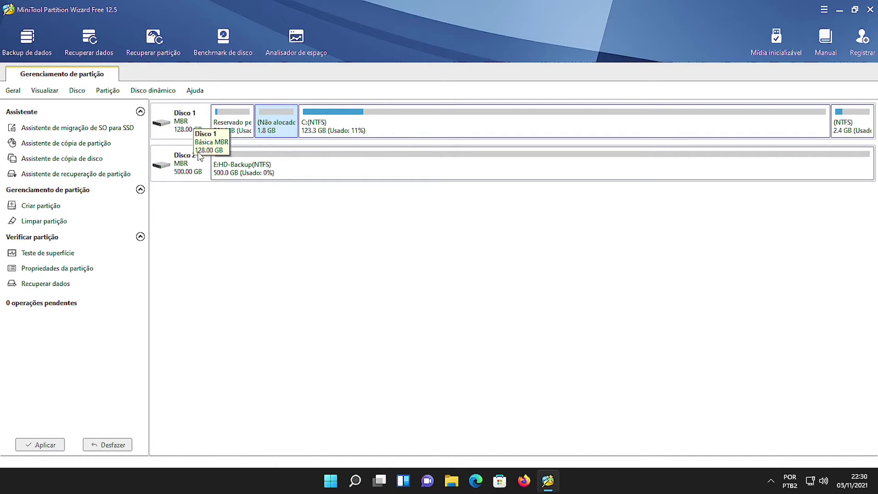
pyautogui.click(870, 10)
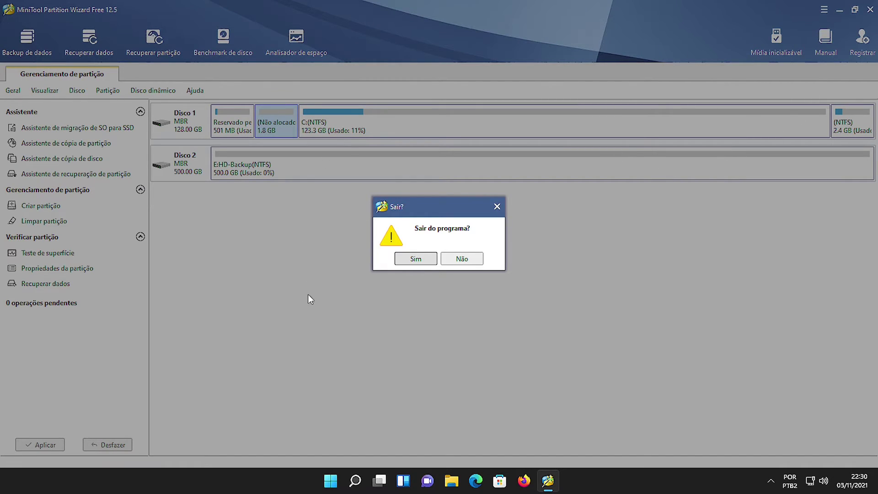
pyautogui.click(405, 256)
# Step: Open Backup e Restauração (Windows 7) under Sistema e Segurança in Painel de Controle
pyautogui.click(366, 480)
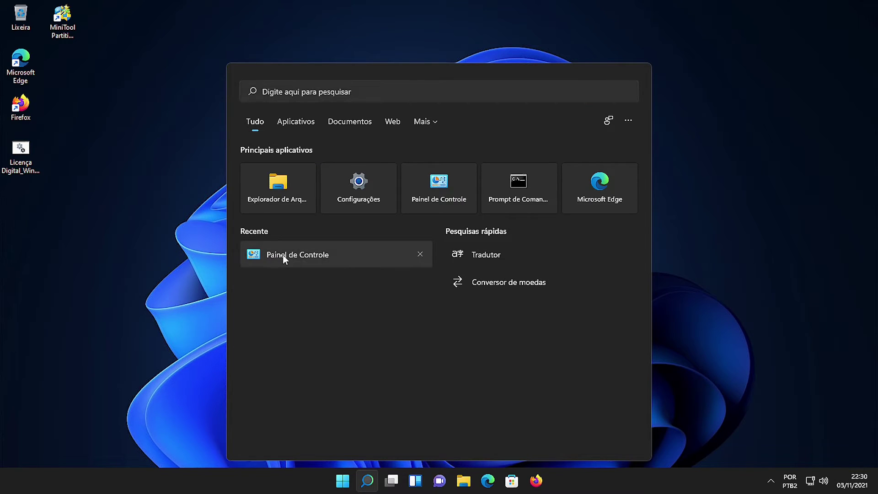
pyautogui.click(282, 255)
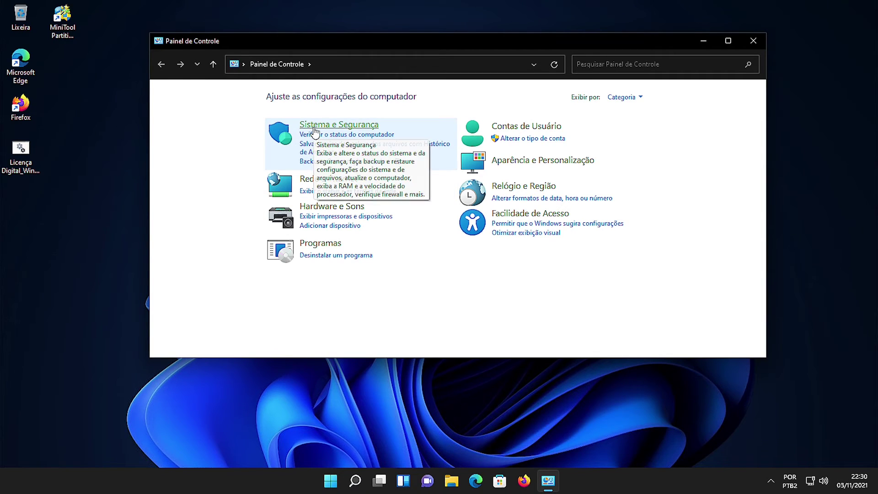
pyautogui.click(313, 128)
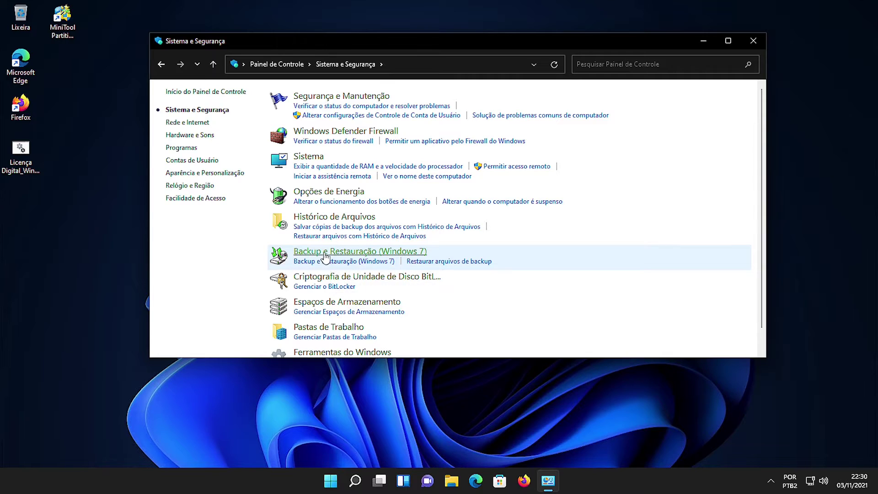
pyautogui.click(346, 254)
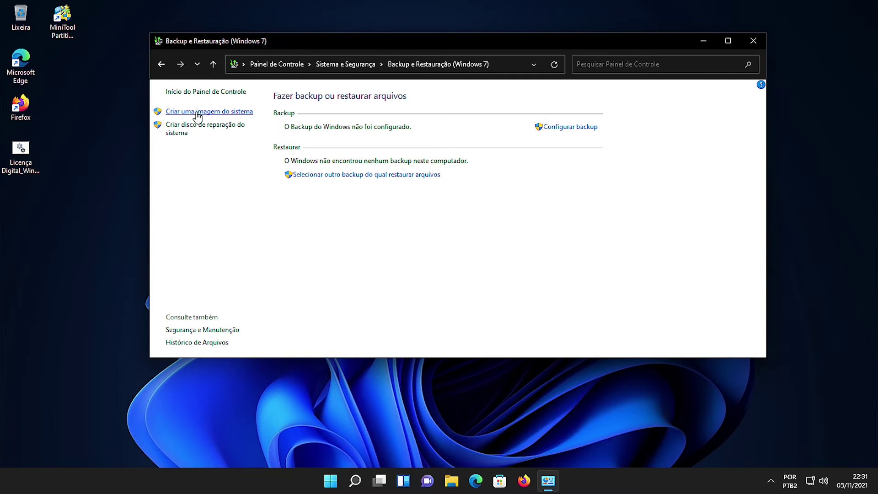
# Step: Start creating a system image of Reservado pelo Sistema and C: on the hard disk HD-Backup (E:)
pyautogui.click(197, 112)
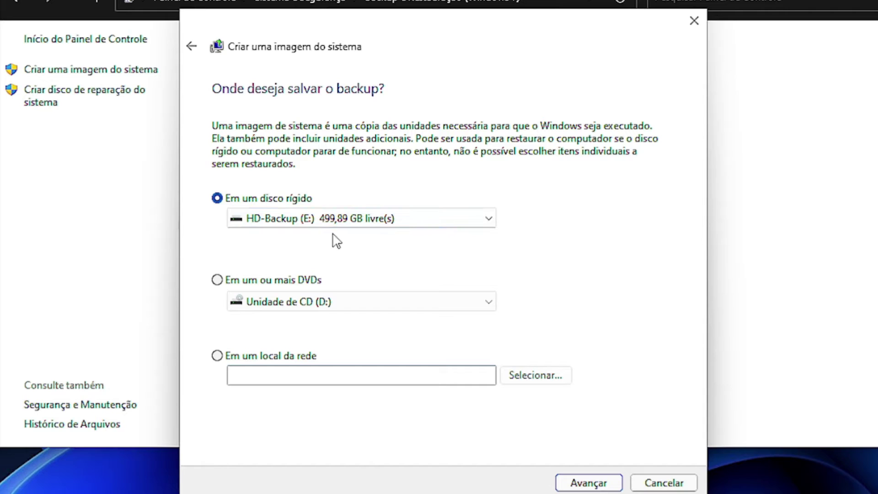
pyautogui.click(575, 484)
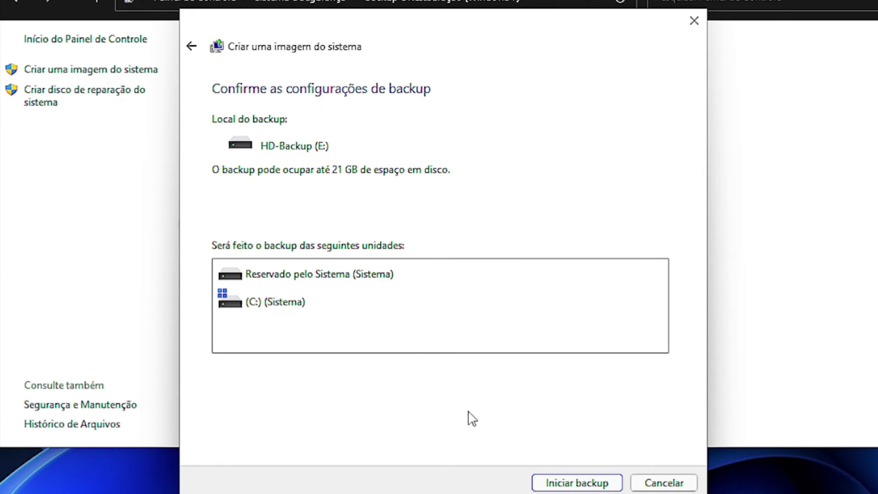
pyautogui.click(556, 484)
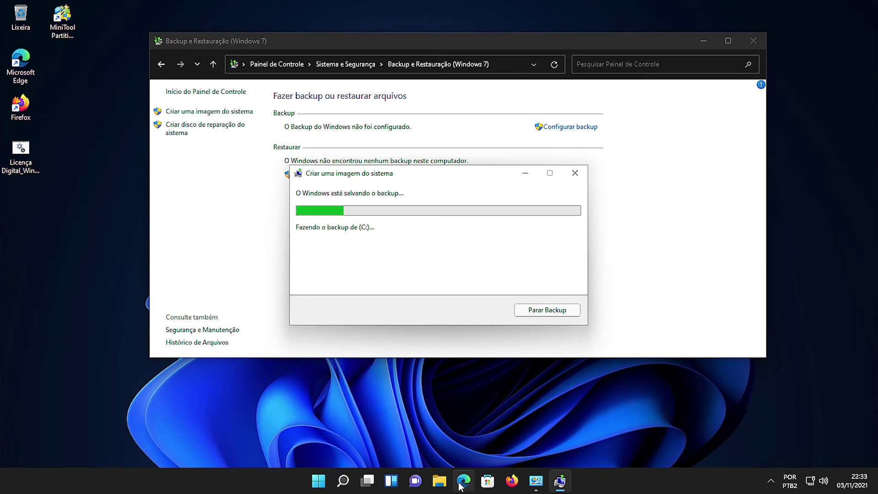
# Step: Check the contents of HD-Backup (E:) in Este Computador, and close the drive window and Backup e Restauração
pyautogui.click(442, 455)
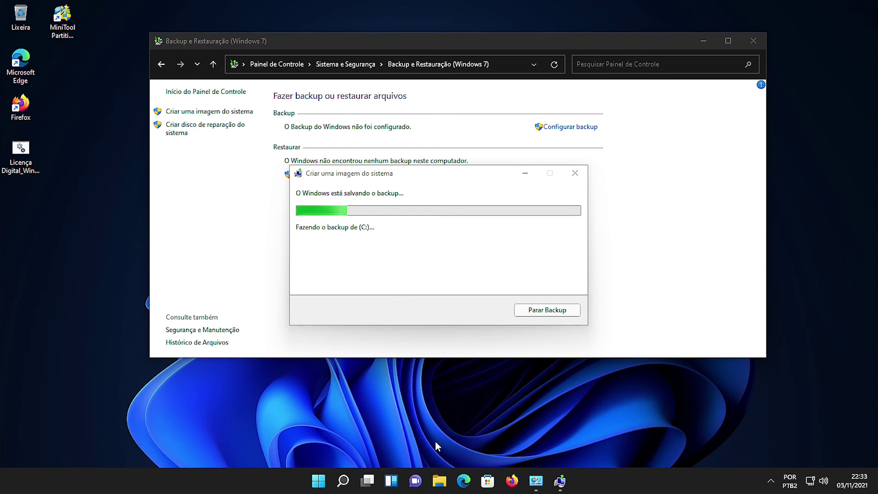
pyautogui.click(439, 480)
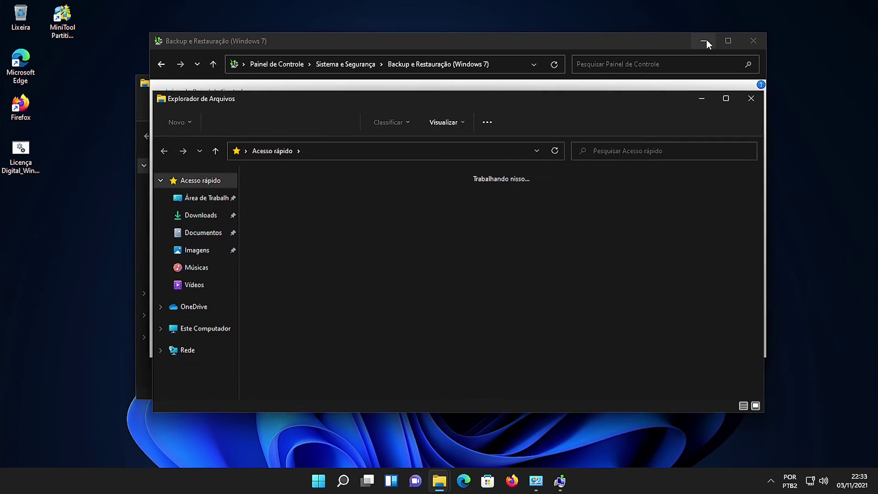
pyautogui.click(215, 329)
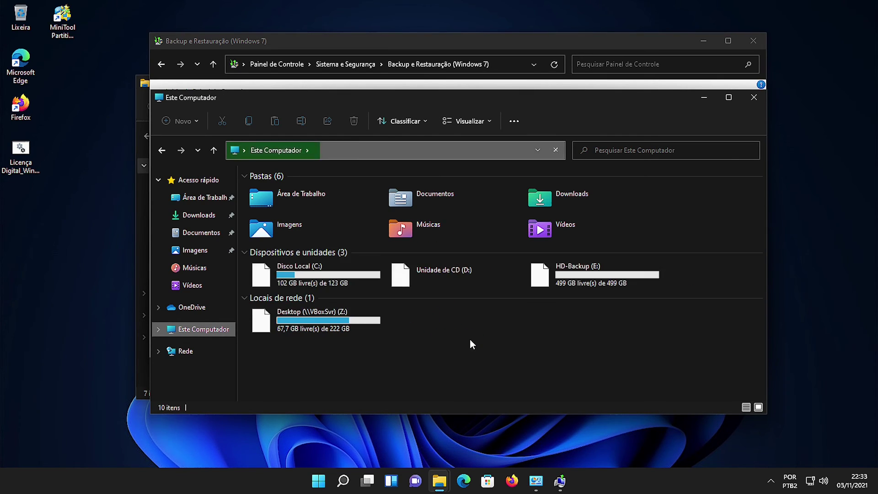
pyautogui.doubleClick(572, 280)
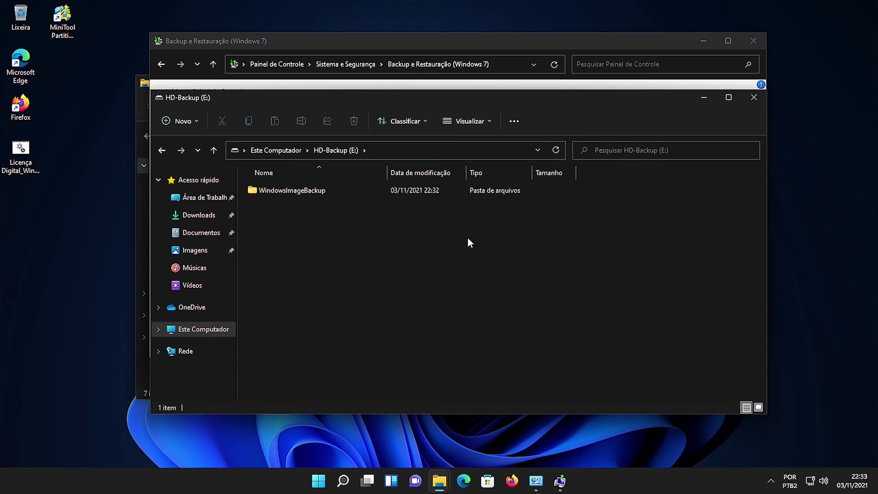
pyautogui.click(753, 98)
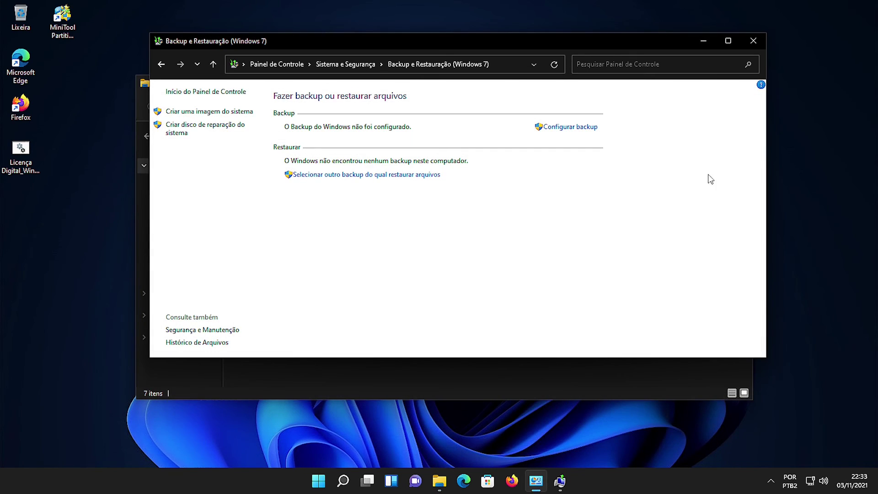
pyautogui.click(752, 42)
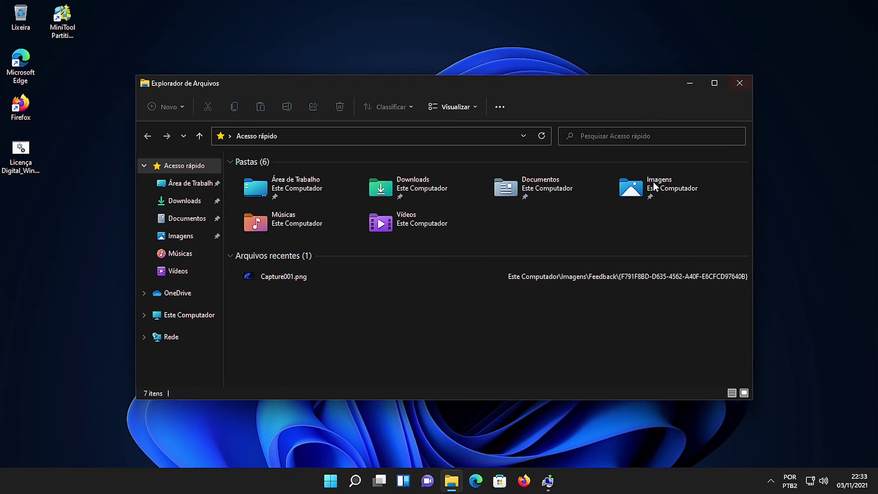
# Step: Close the Explorador de Arquivos window, stop the running system image backup and confirm stopping it
pyautogui.click(733, 84)
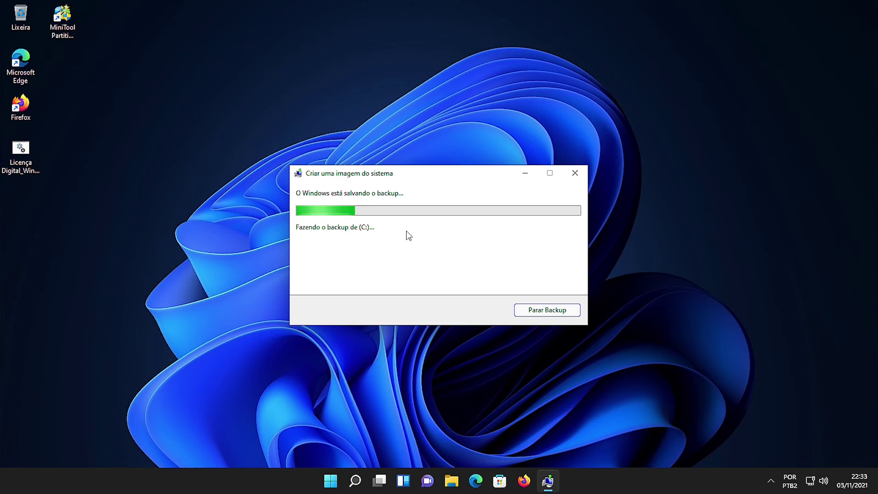
pyautogui.click(542, 309)
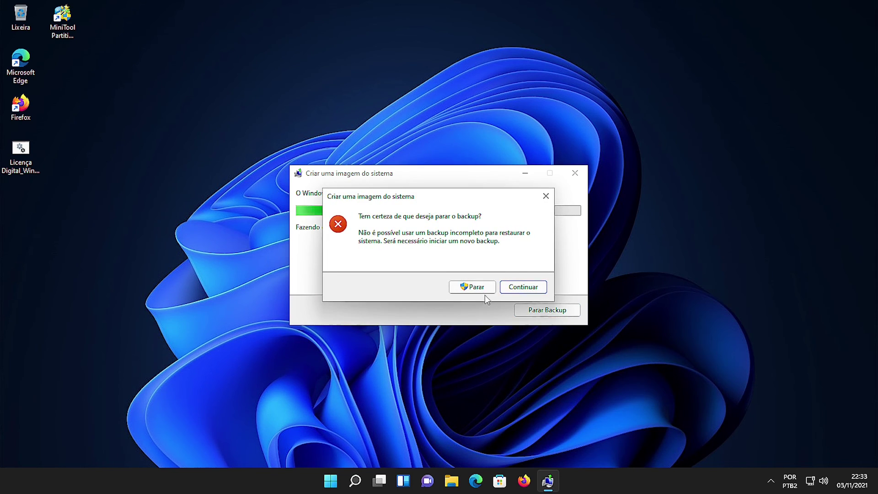
pyautogui.click(480, 290)
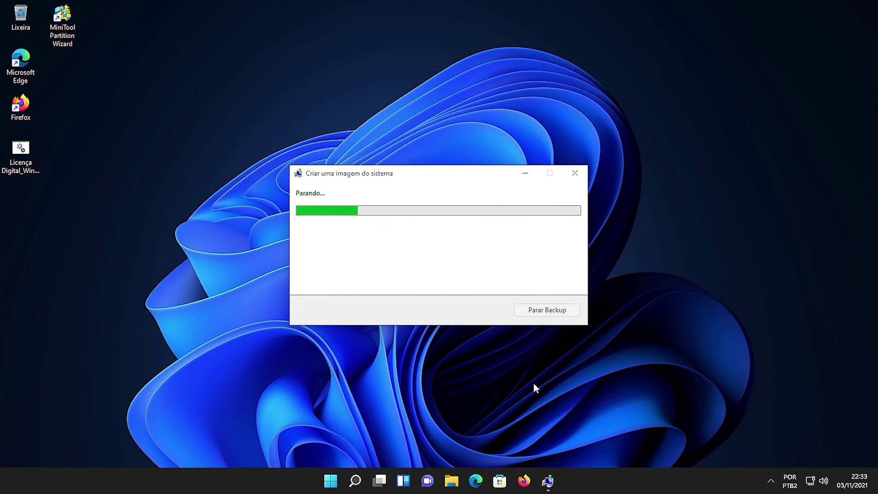
# Step: Switch from the virtual machine to the host desktop, examine the backup error message in falha_backup.PNG enlarged in Fotos, and minimize the image
pyautogui.hotkey('ctrl', 'f')
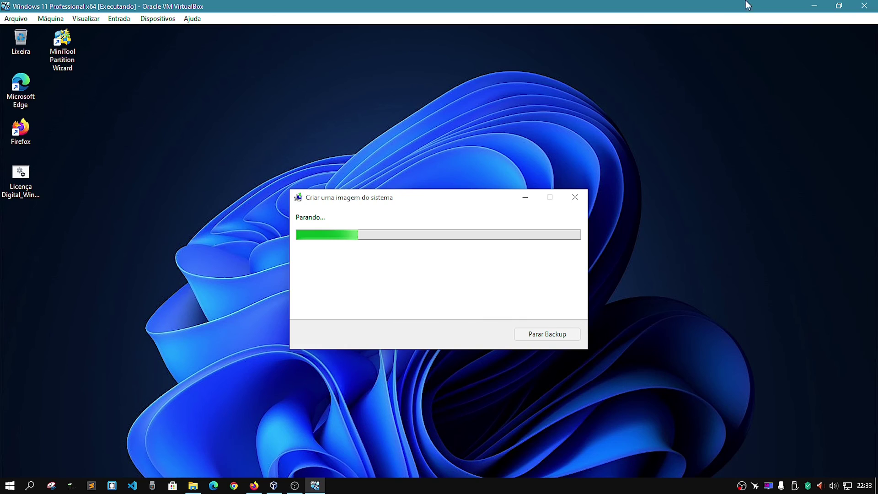
pyautogui.click(813, 5)
pyautogui.doubleClick(227, 361)
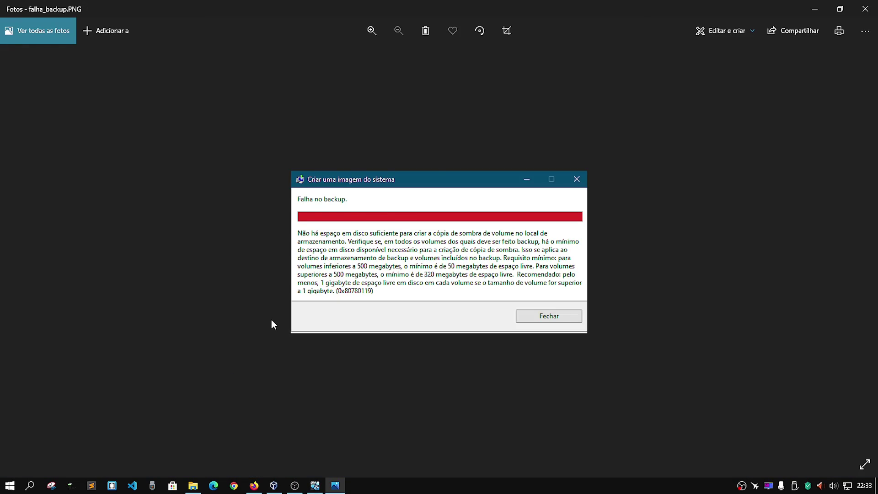
pyautogui.scroll(3, 270, 319)
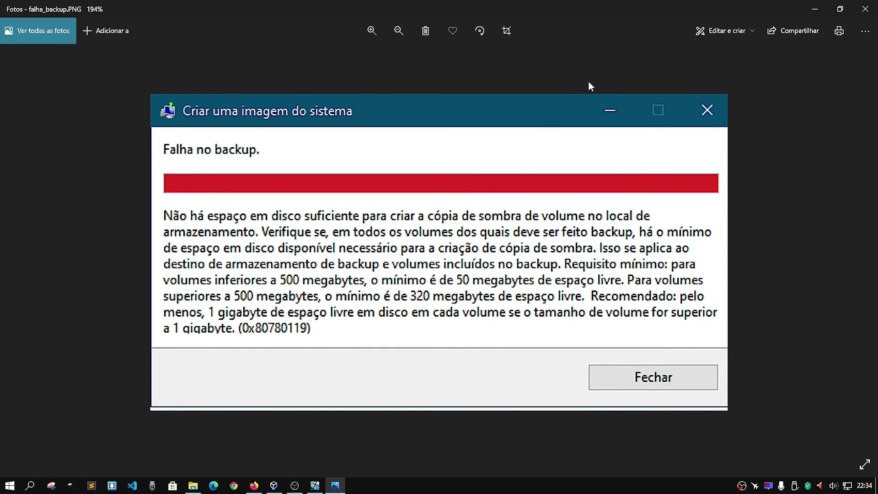
pyautogui.click(812, 11)
pyautogui.moveTo(328, 146); pyautogui.dragTo(556, 375)
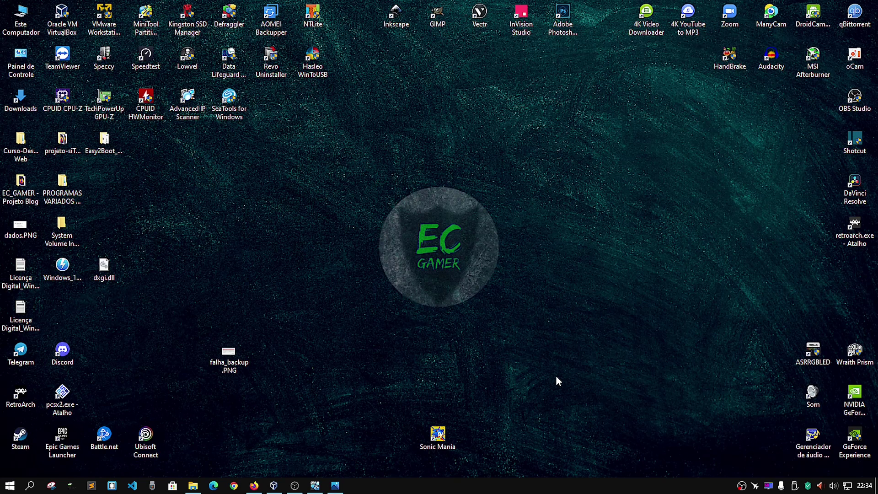